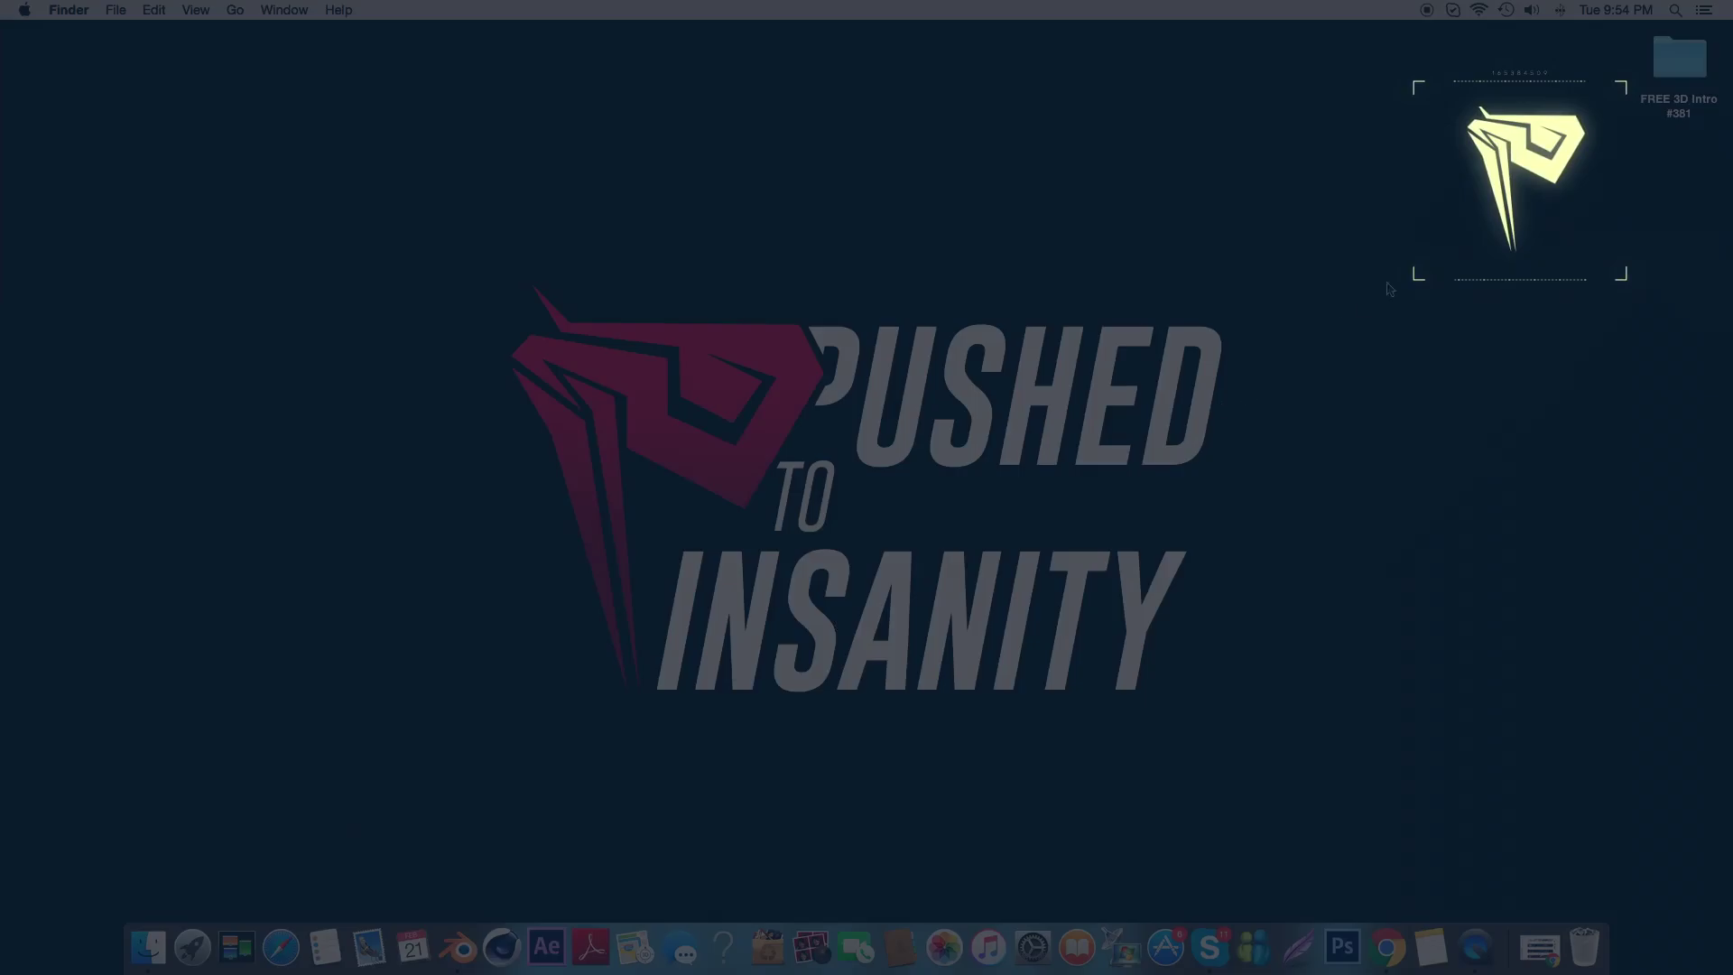
Open B3d.blend from the FREE 3D Intro #381 folder in Blender.
double_click(1681, 59)
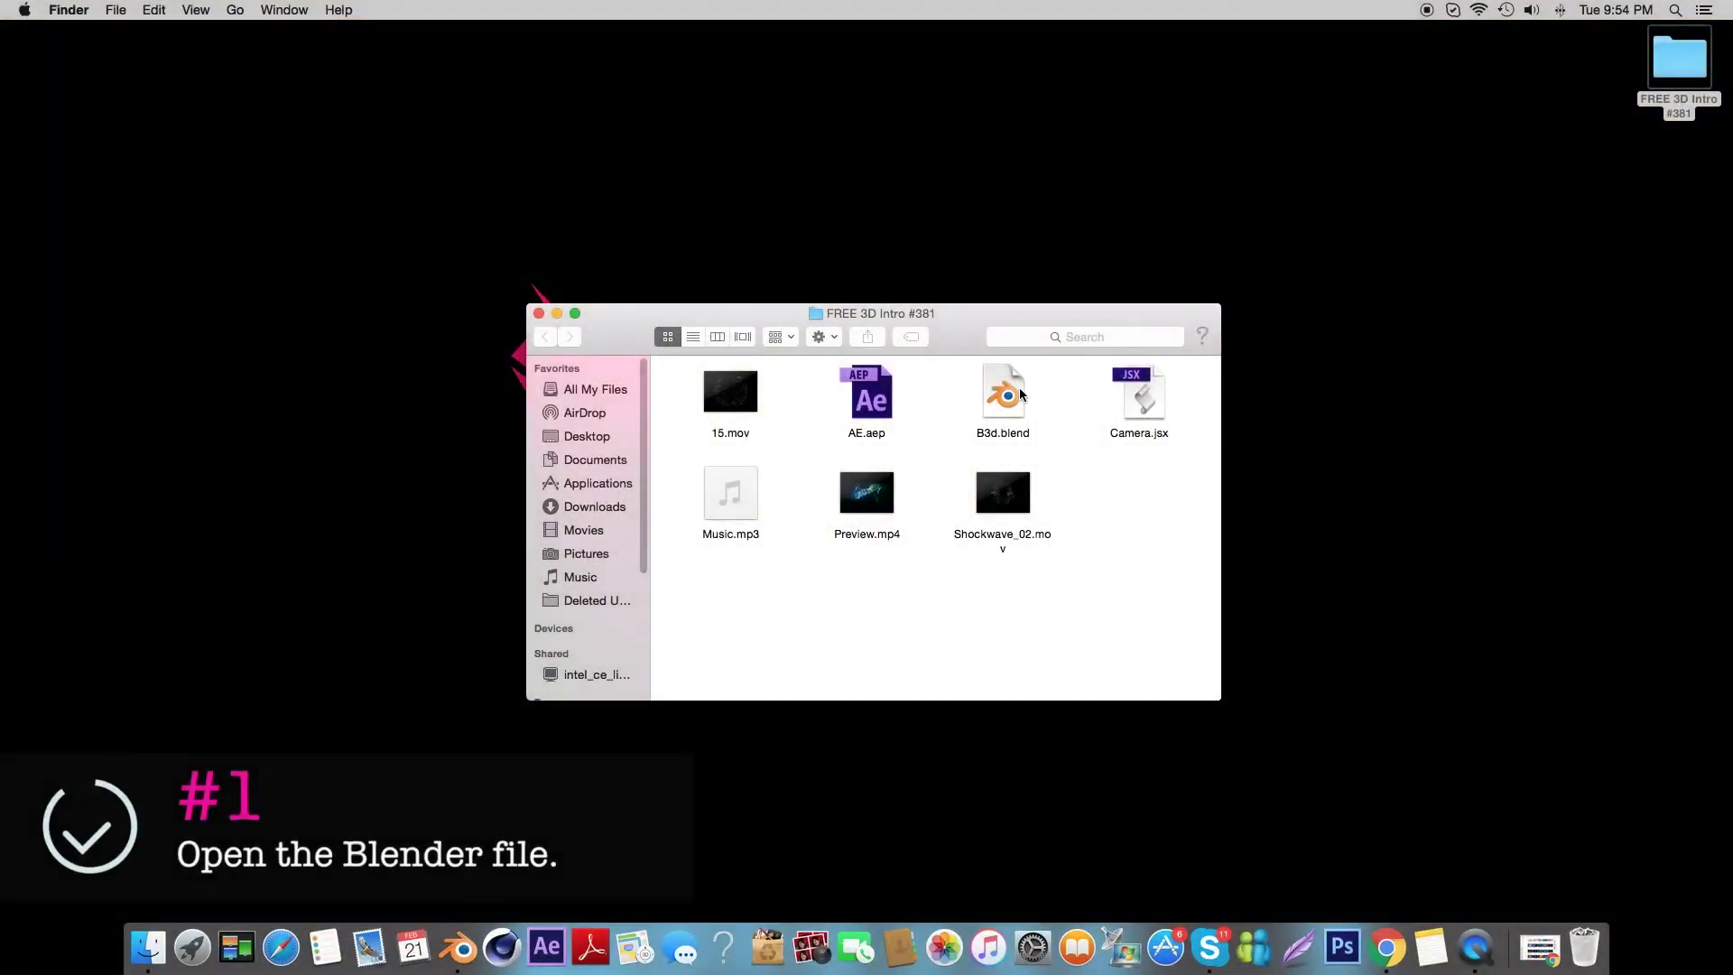
click(1007, 392)
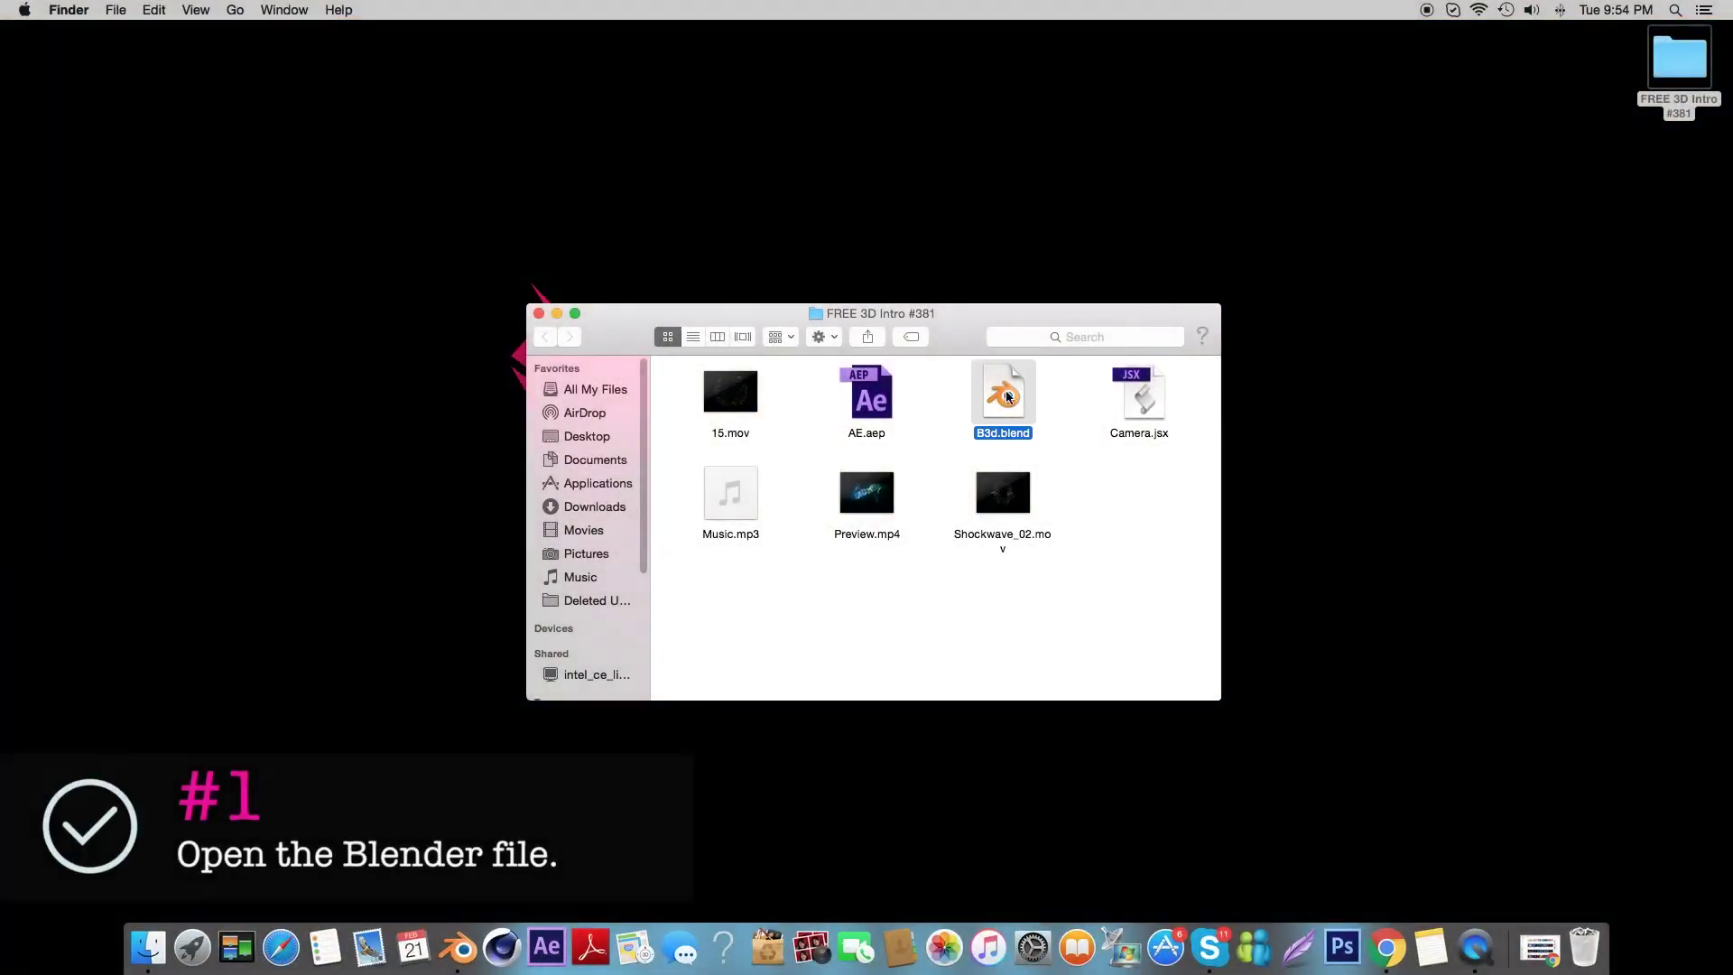
double_click(1012, 397)
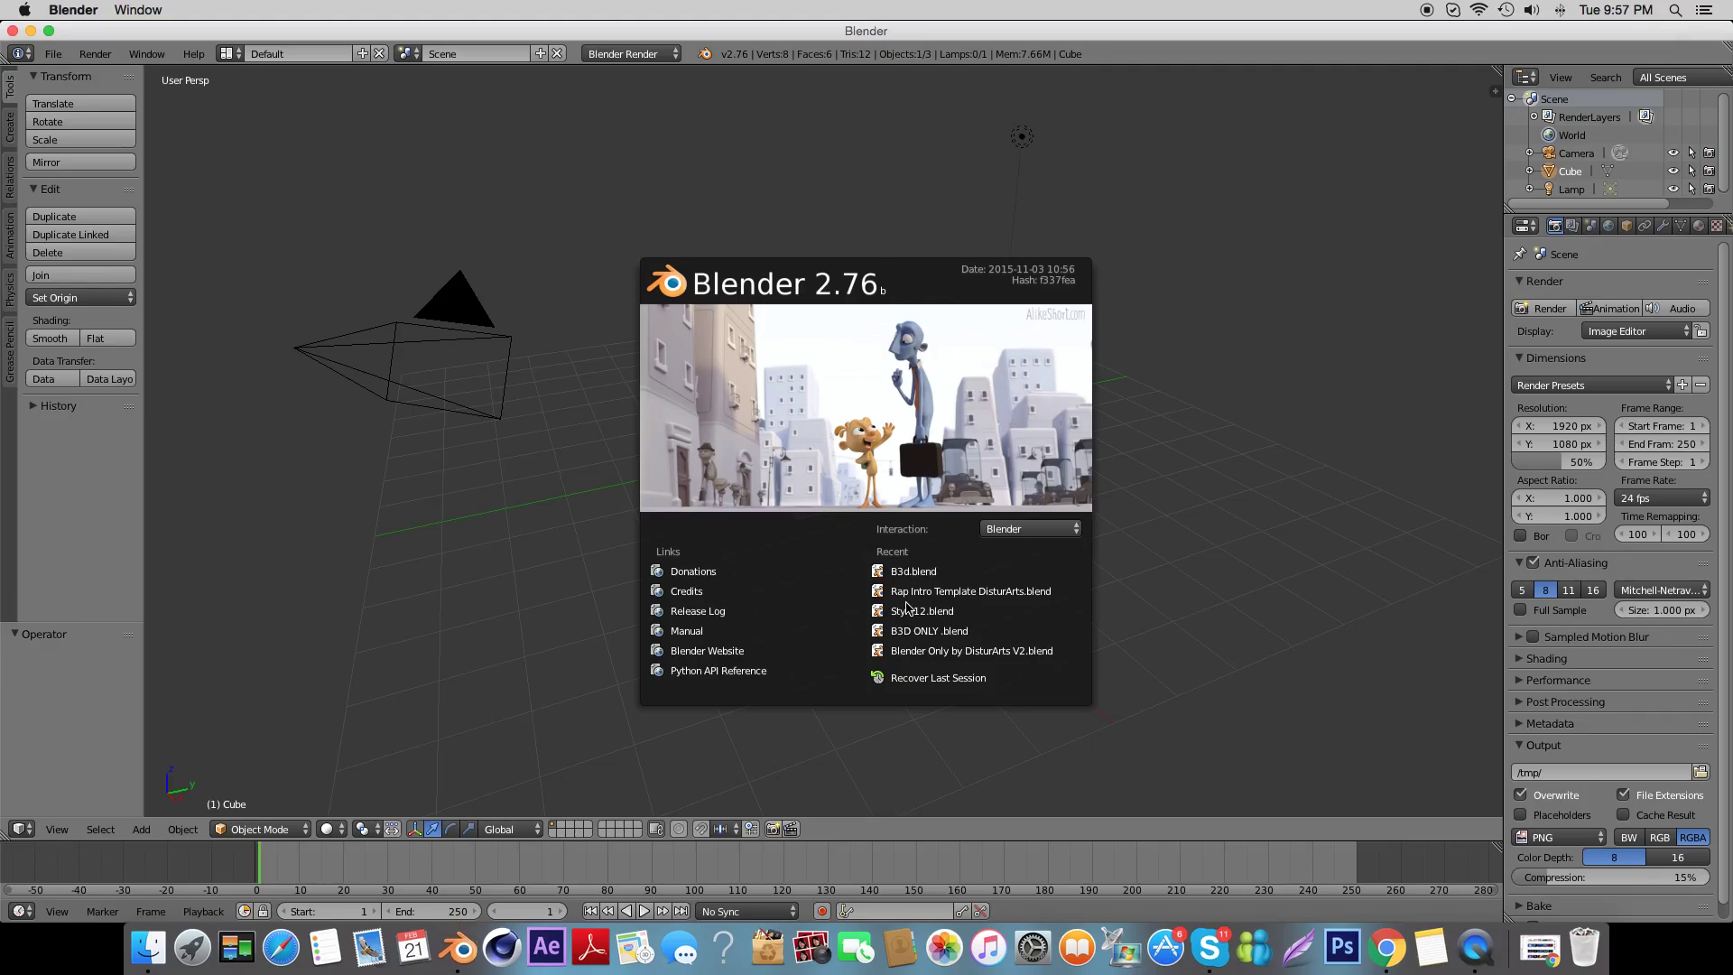
Preview the intro animation and inspect the first title letter object.
key(alt+a)
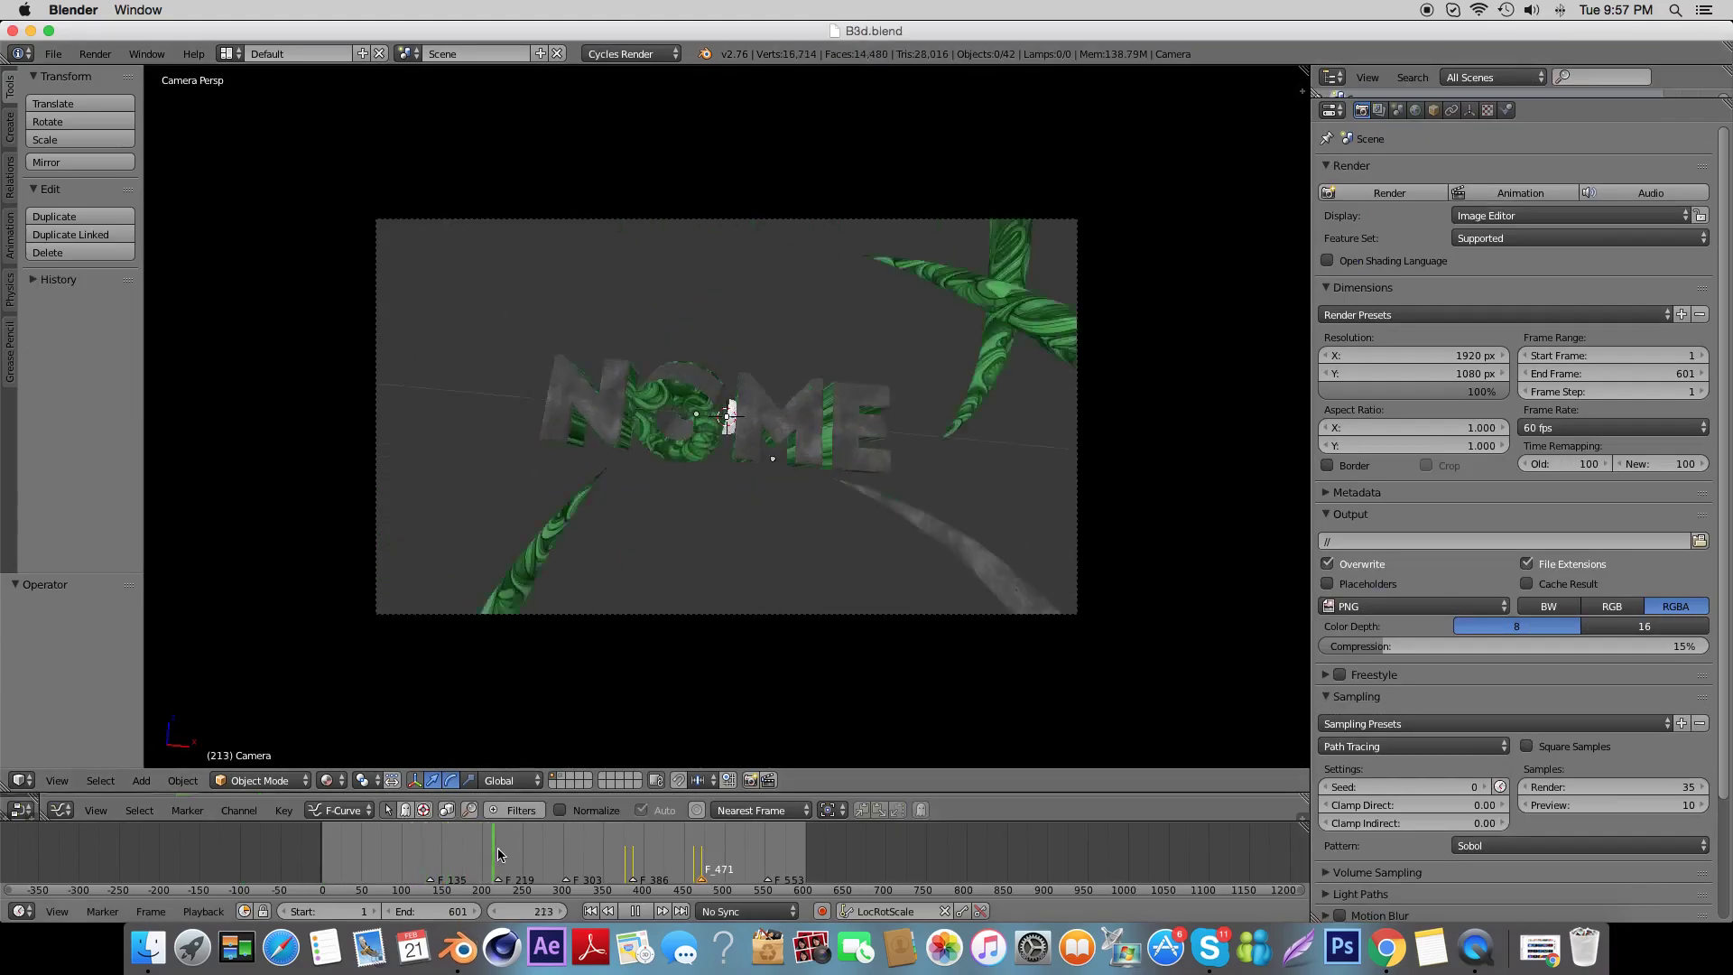
click(469, 848)
key(alt+a)
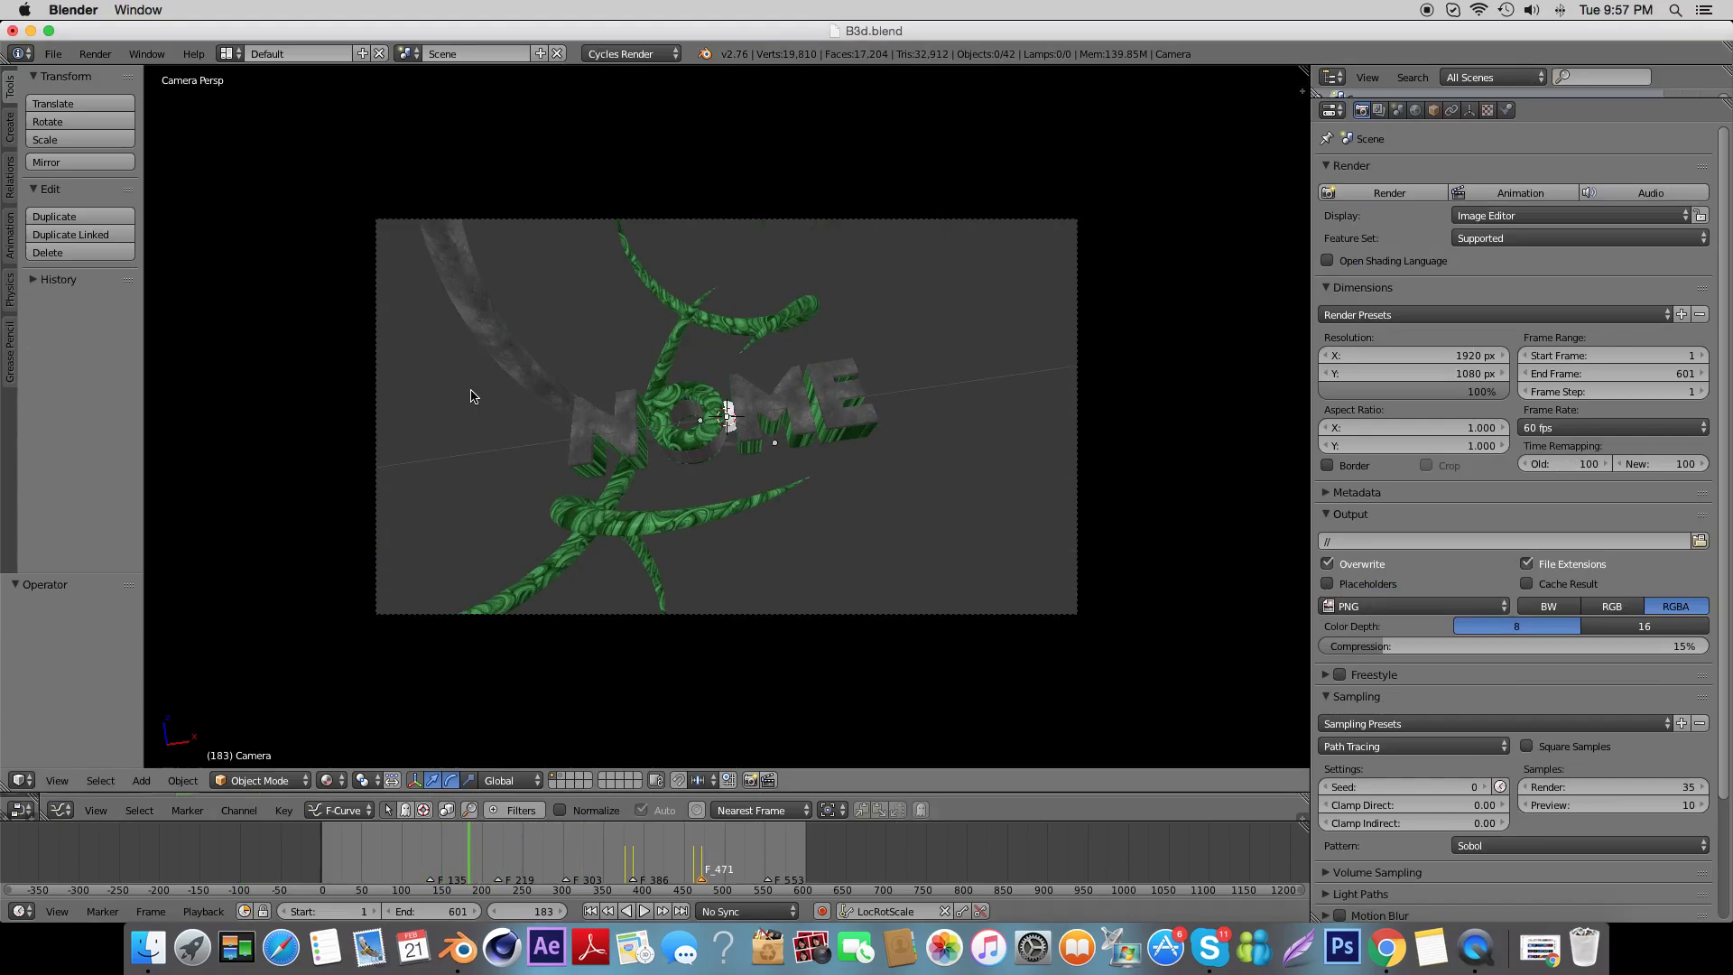
right_click(635, 420)
key(Tab)
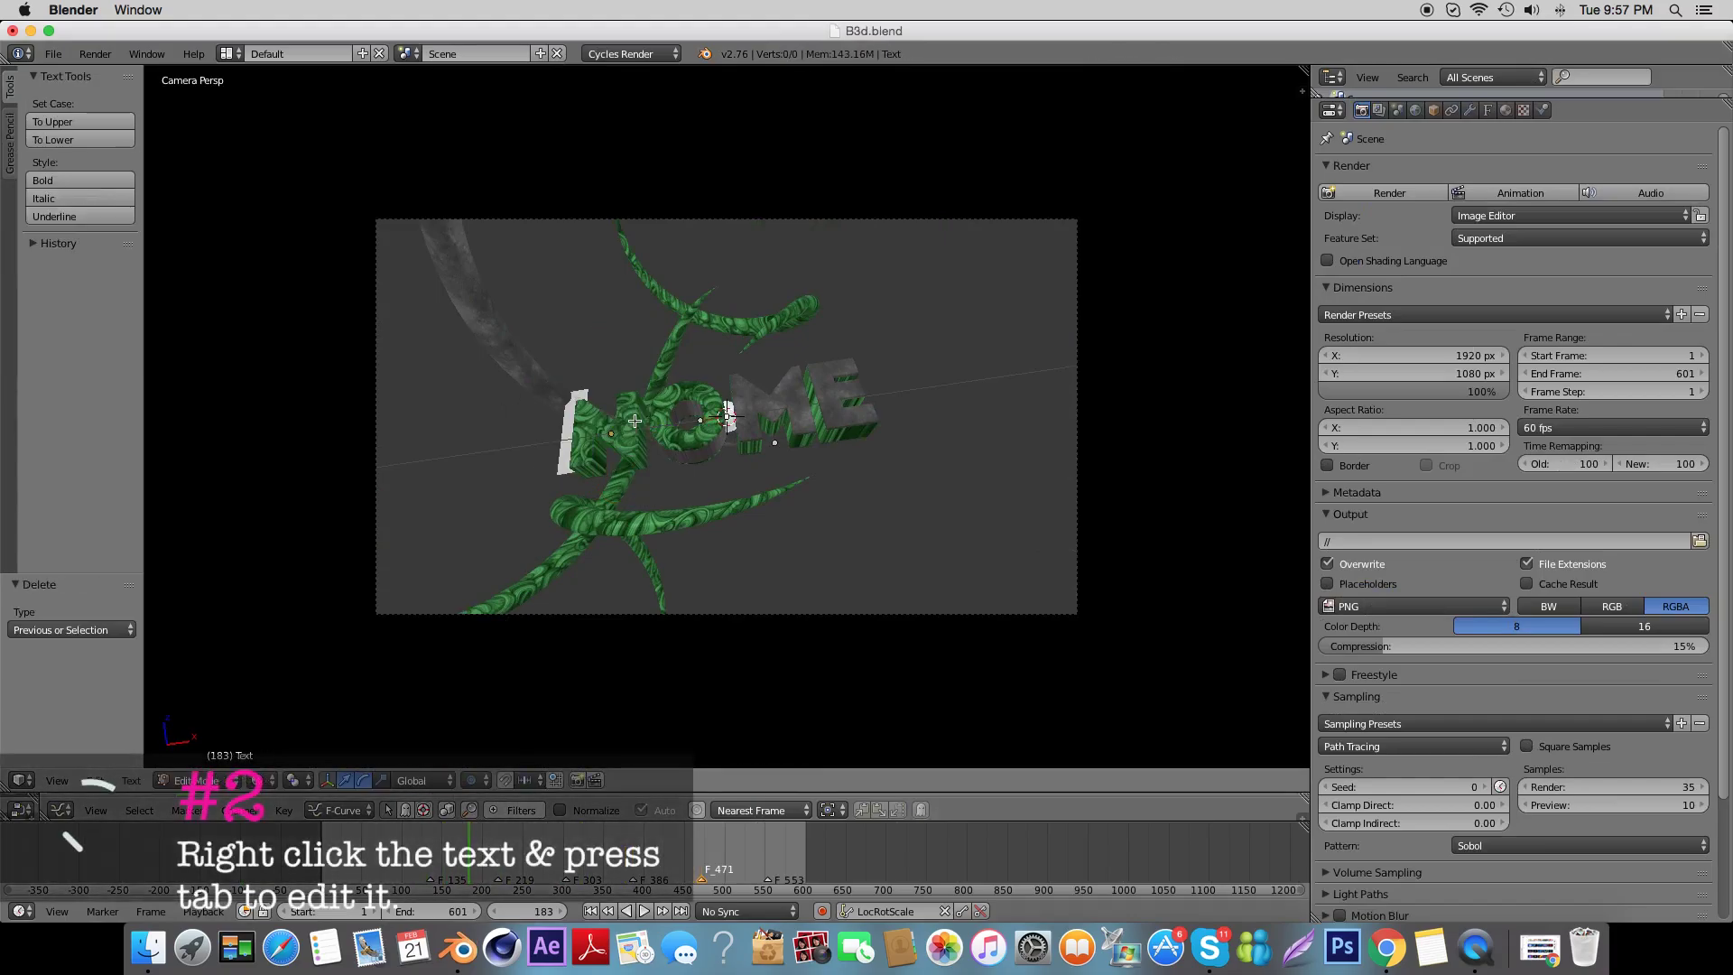
key(Tab)
Retype the N letter object as P.
right_click(639, 452)
key(Tab)
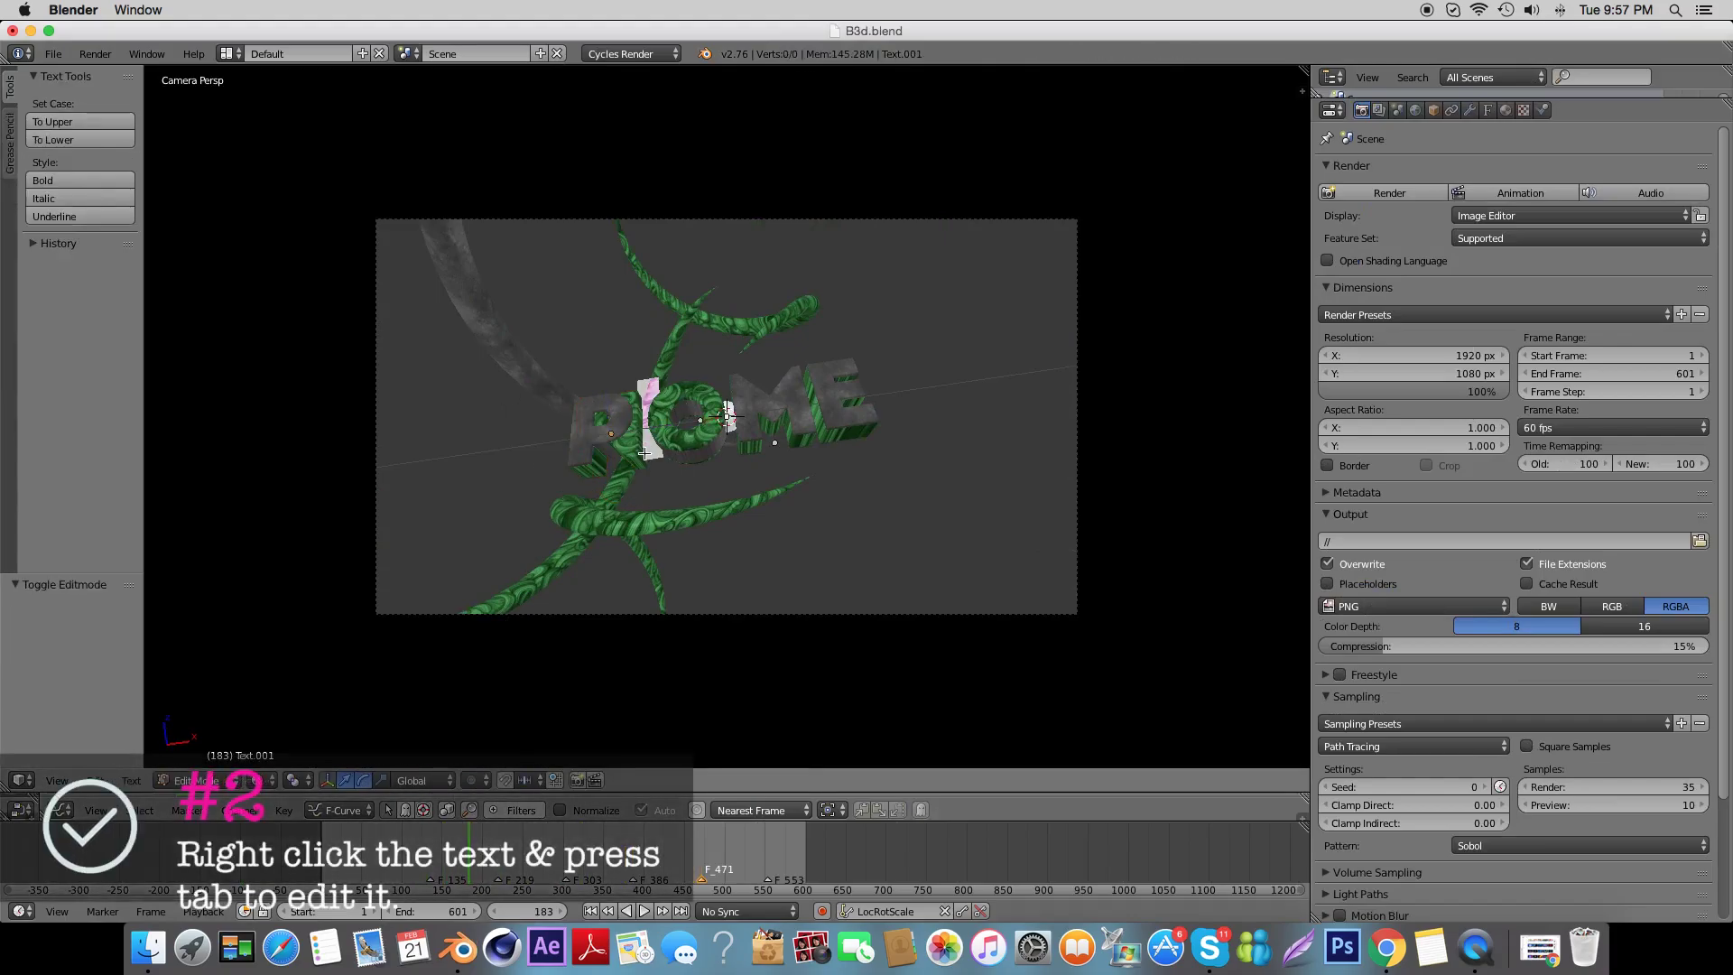
key(BackSpace)
text(P)
key(Tab)
Change both O letter pieces to U.
right_click(686, 445)
key(Tab)
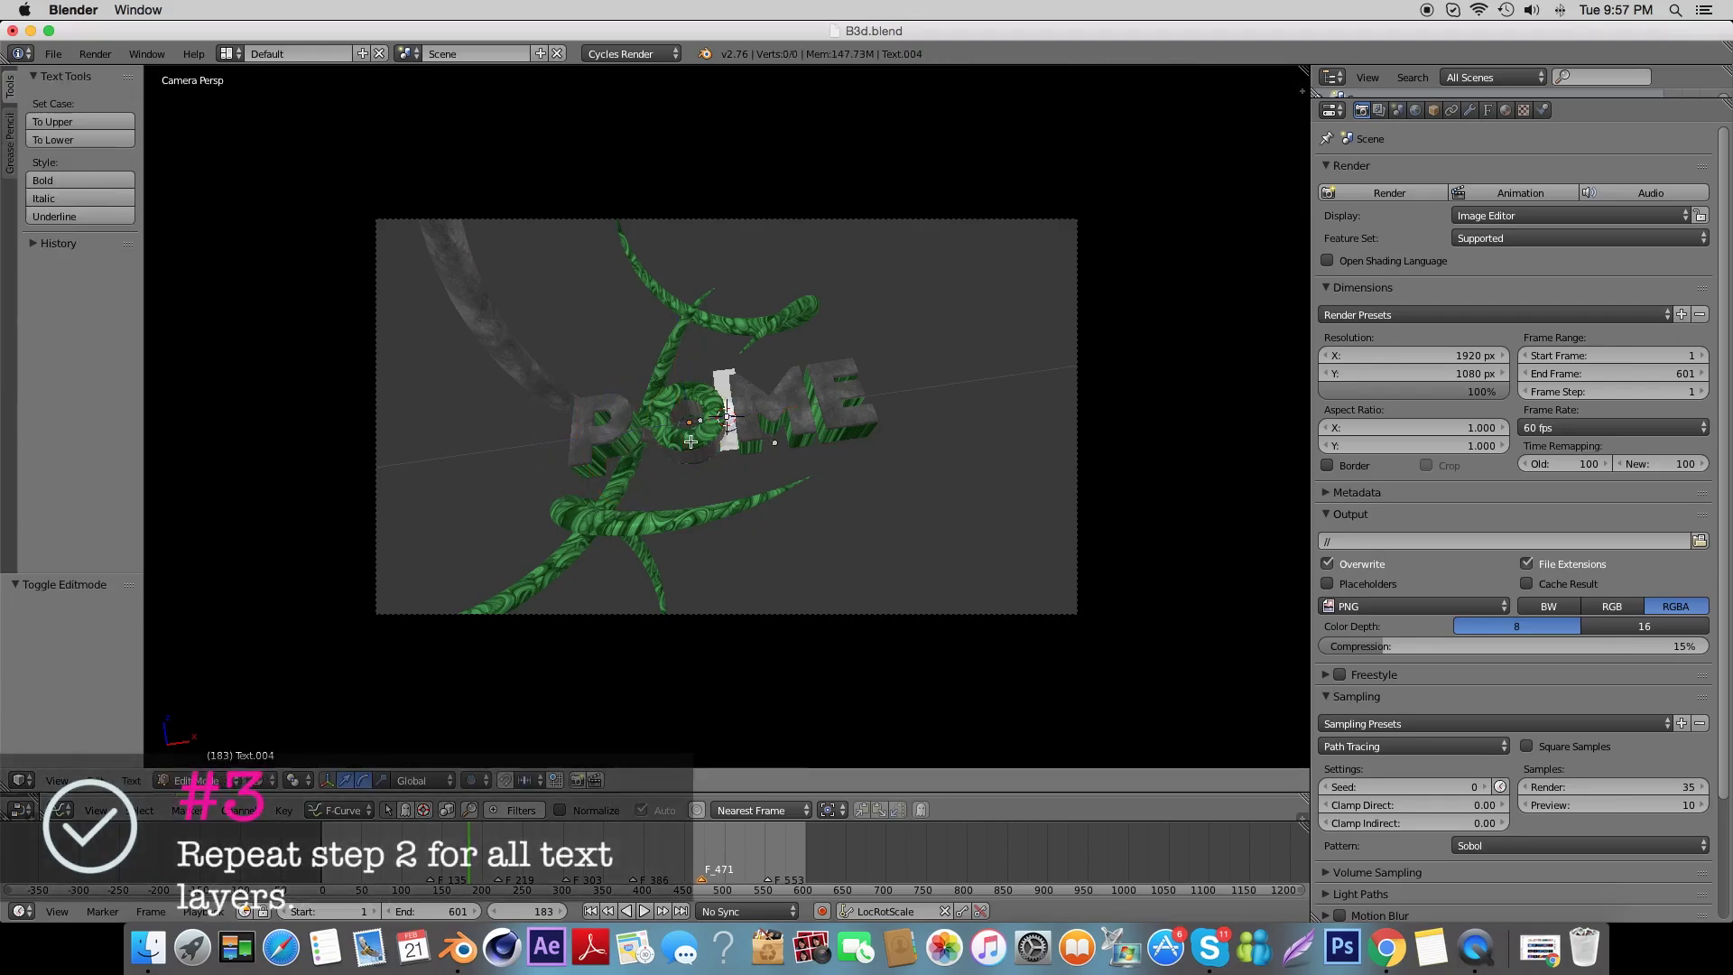
key(BackSpace)
text(U)
key(Tab)
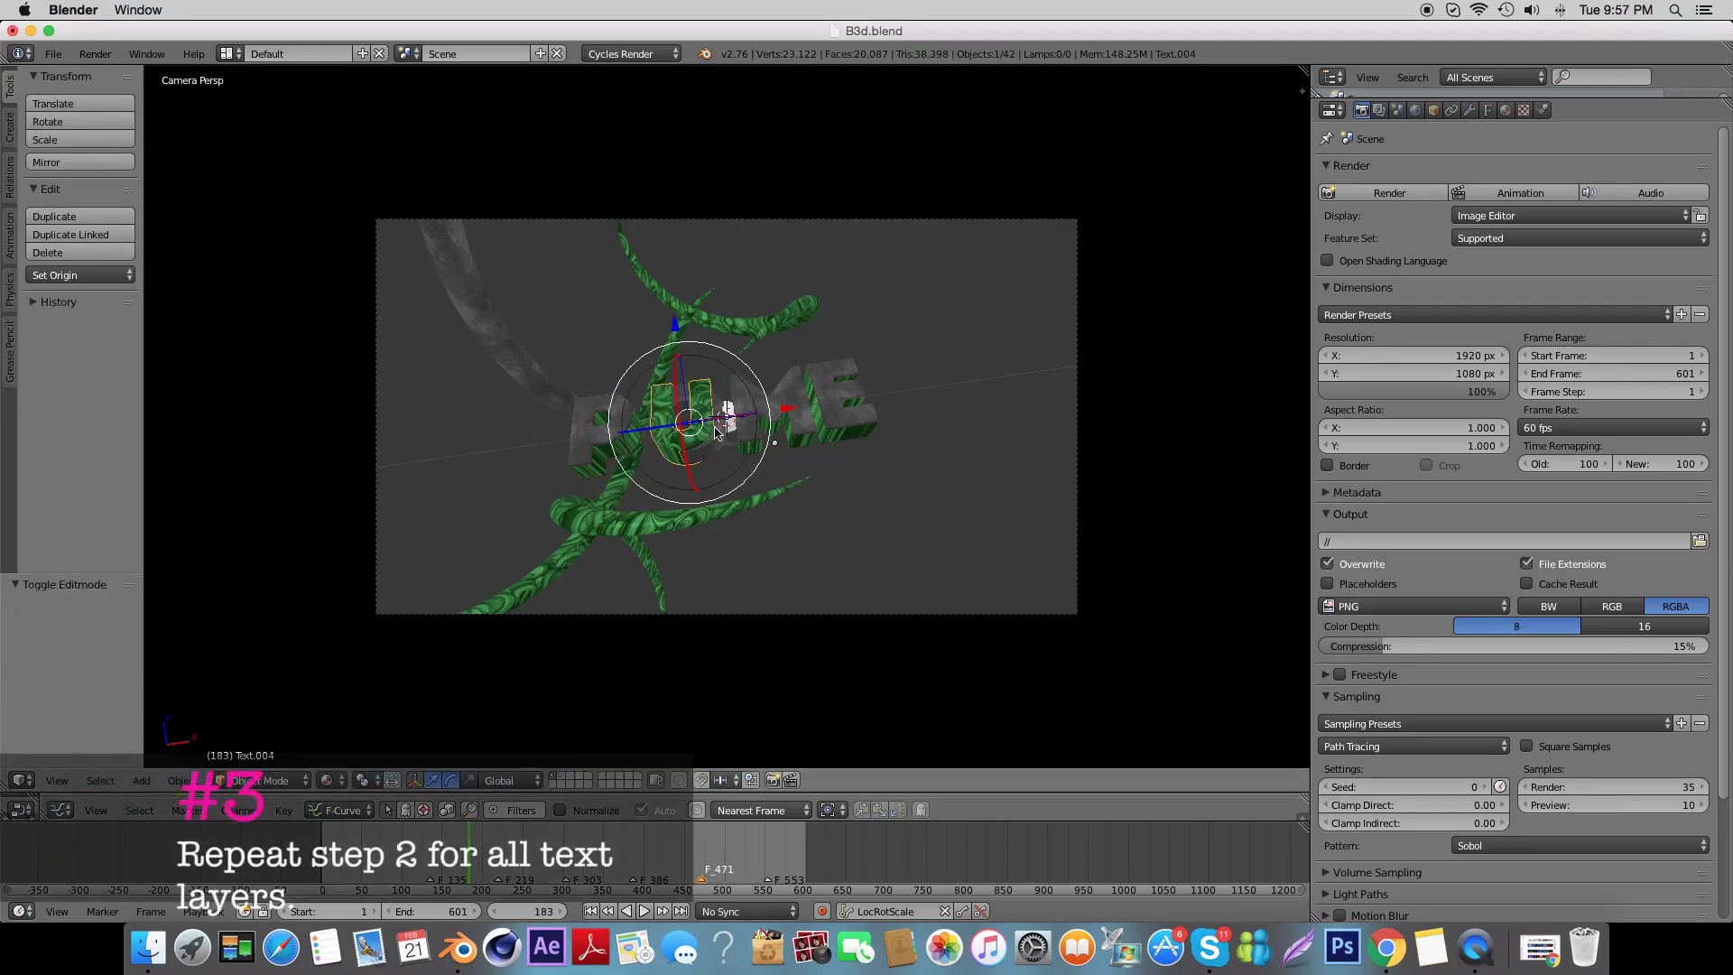
key(Tab)
key(BackSpace)
text(U)
key(Tab)
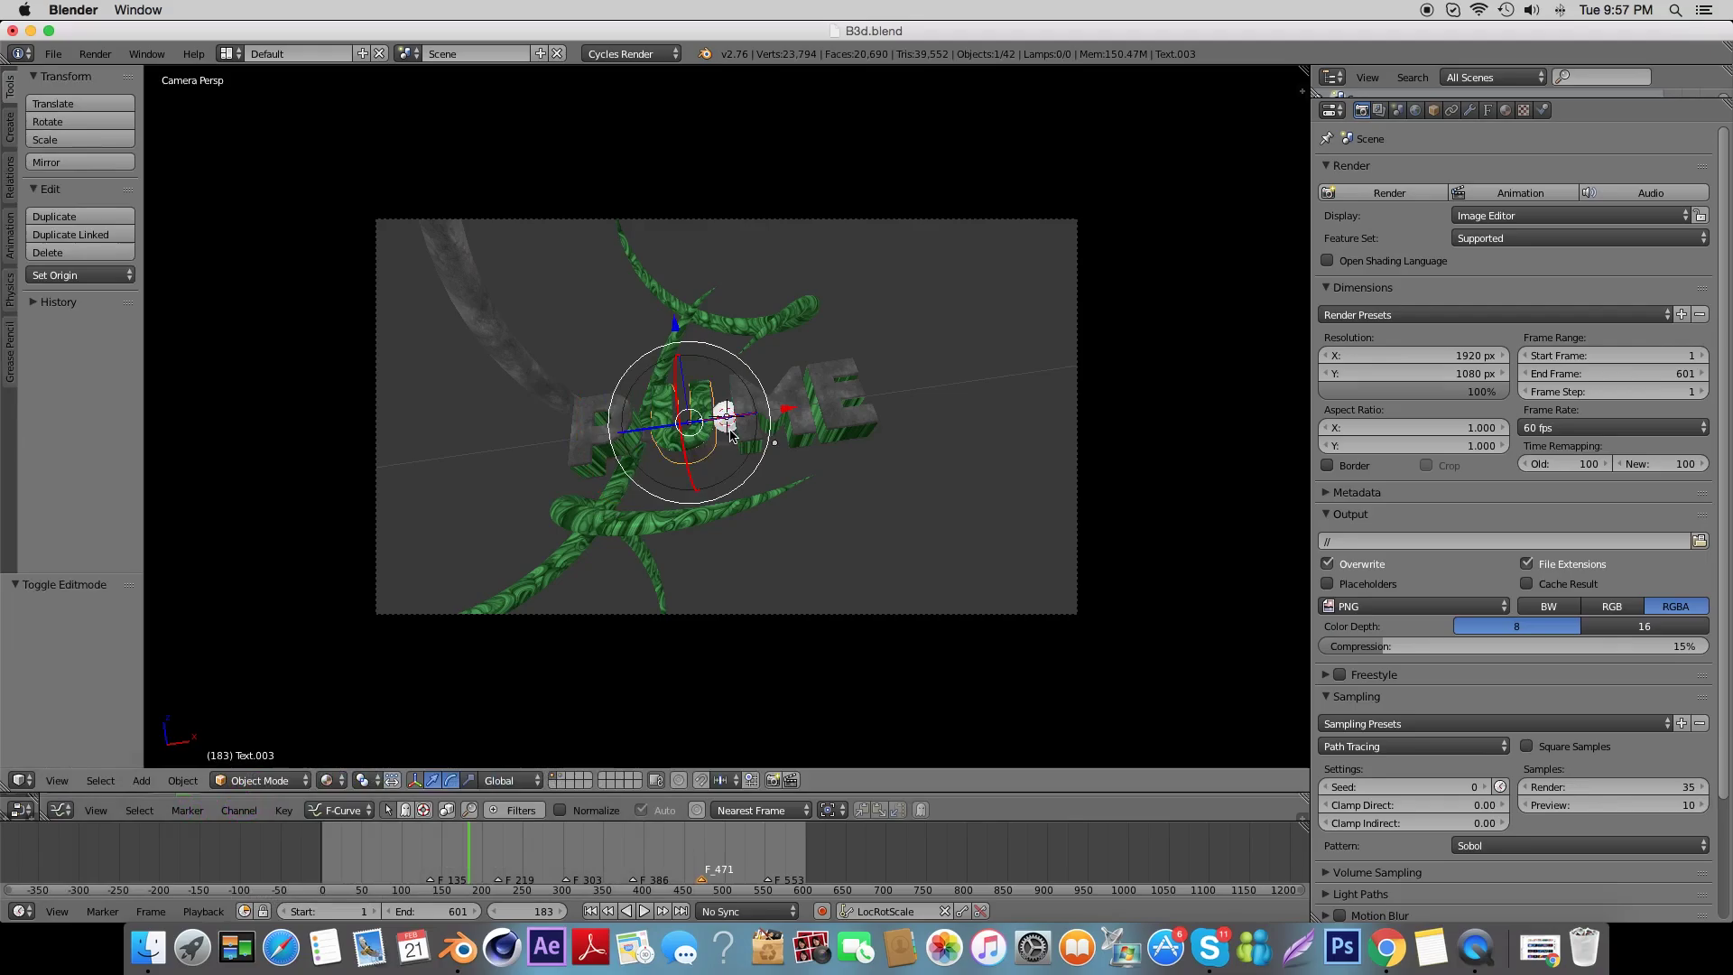
Retype the M letter object as S.
right_click(748, 426)
key(Tab)
key(BackSpace)
text(S)
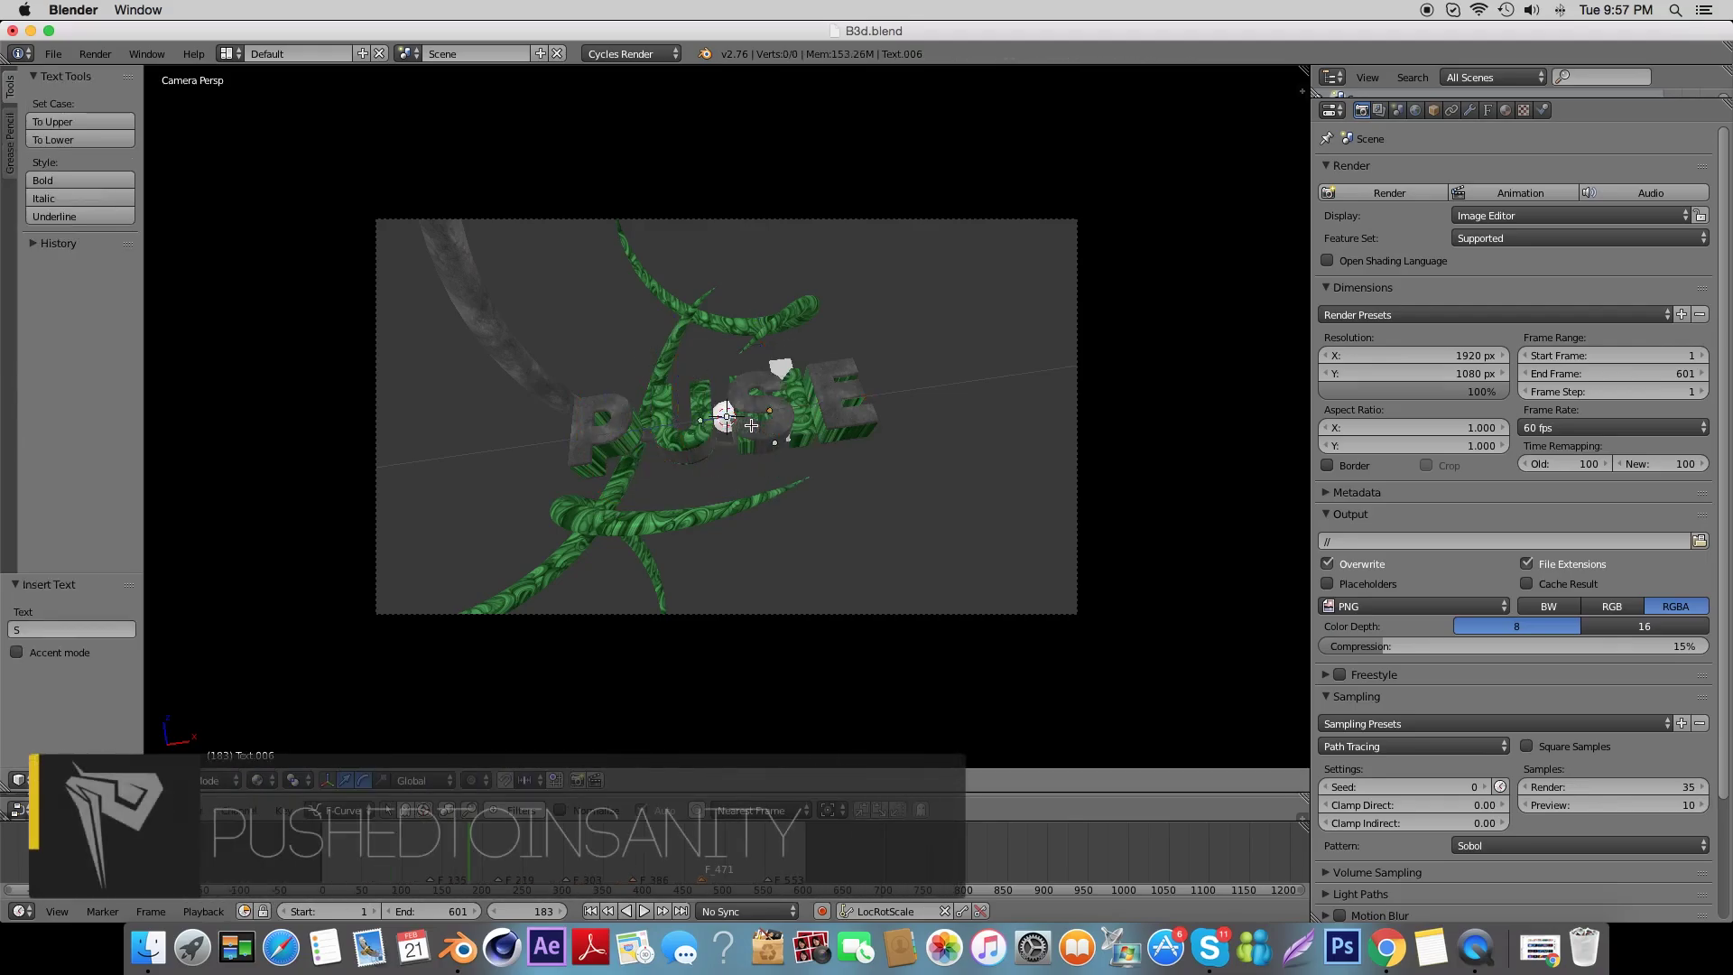
key(Tab)
Retype the next title letter object as H.
right_click(814, 426)
key(Tab)
key(BackSpace)
text(H)
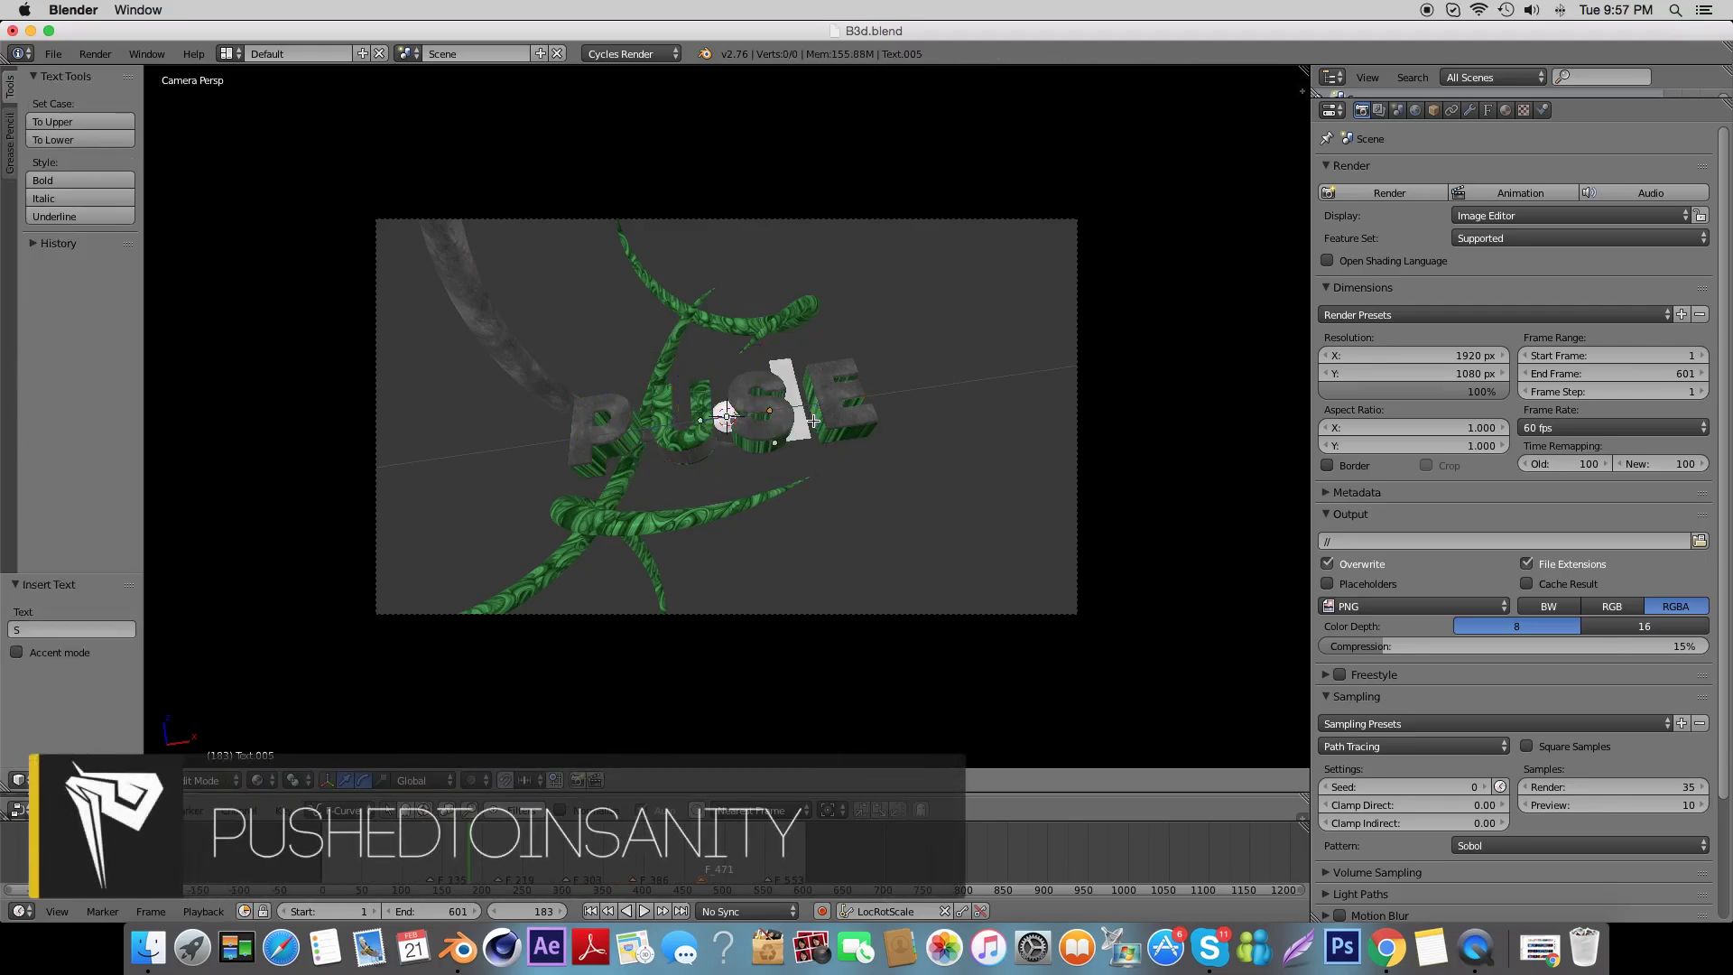
key(Tab)
Change both E letter pieces to H and scrub the timeline to check PUSH.
right_click(817, 426)
key(Tab)
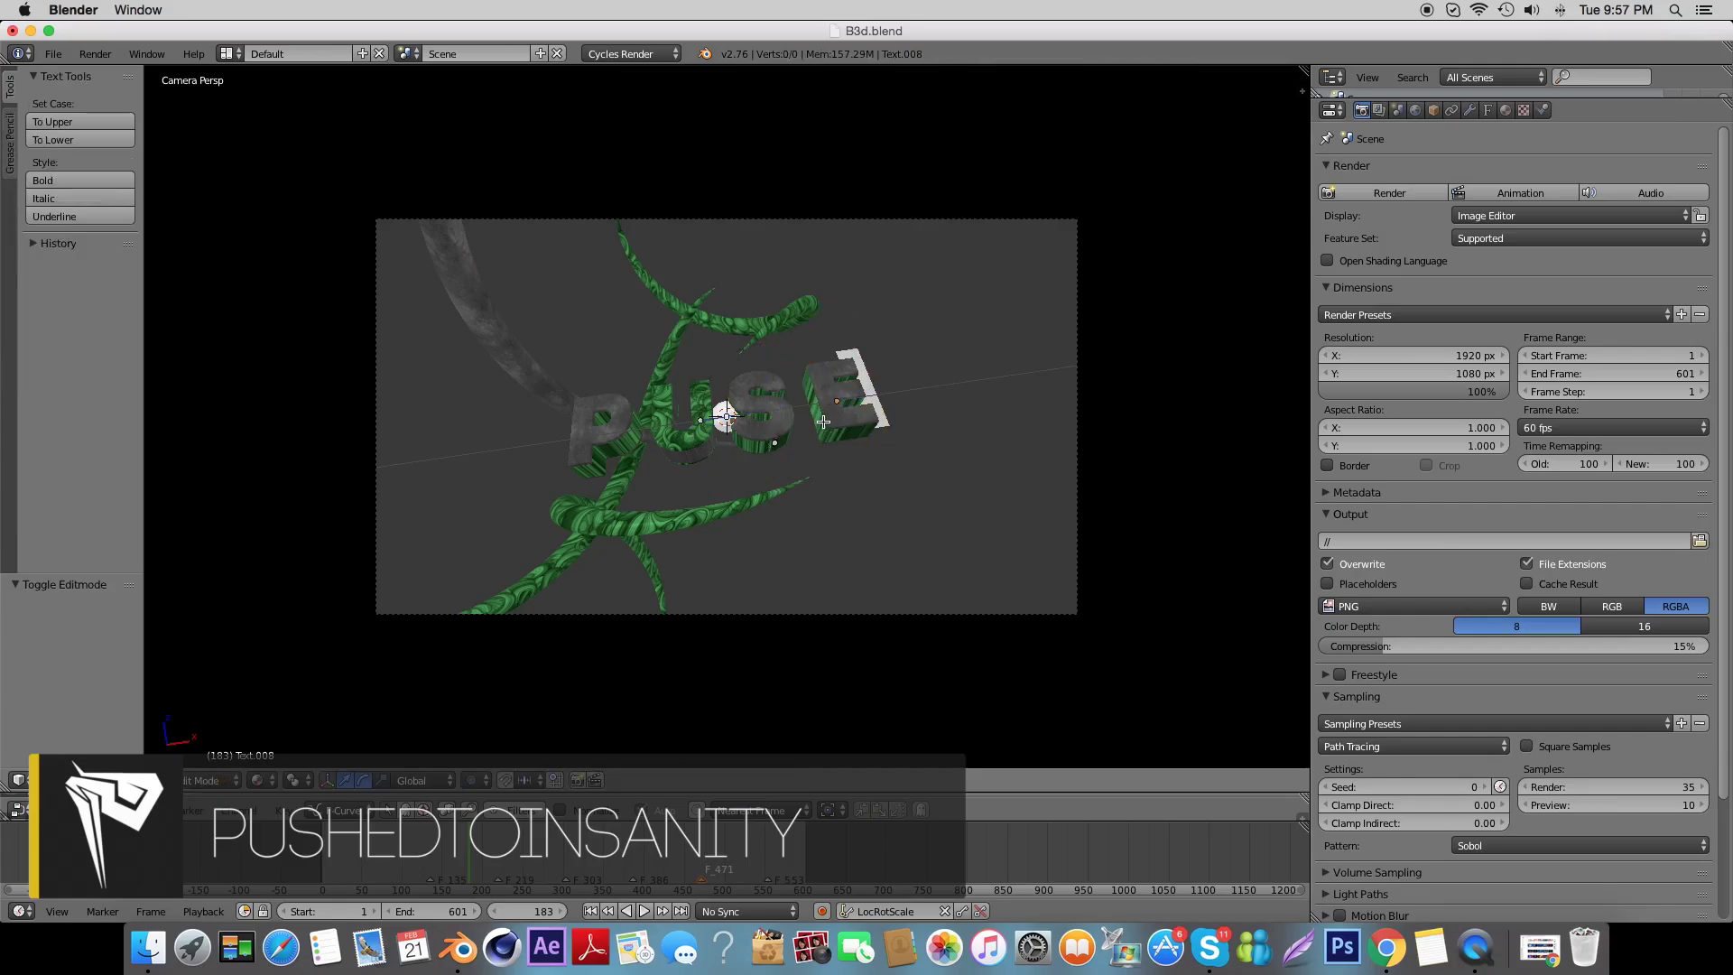
key(BackSpace)
text(H)
key(Tab)
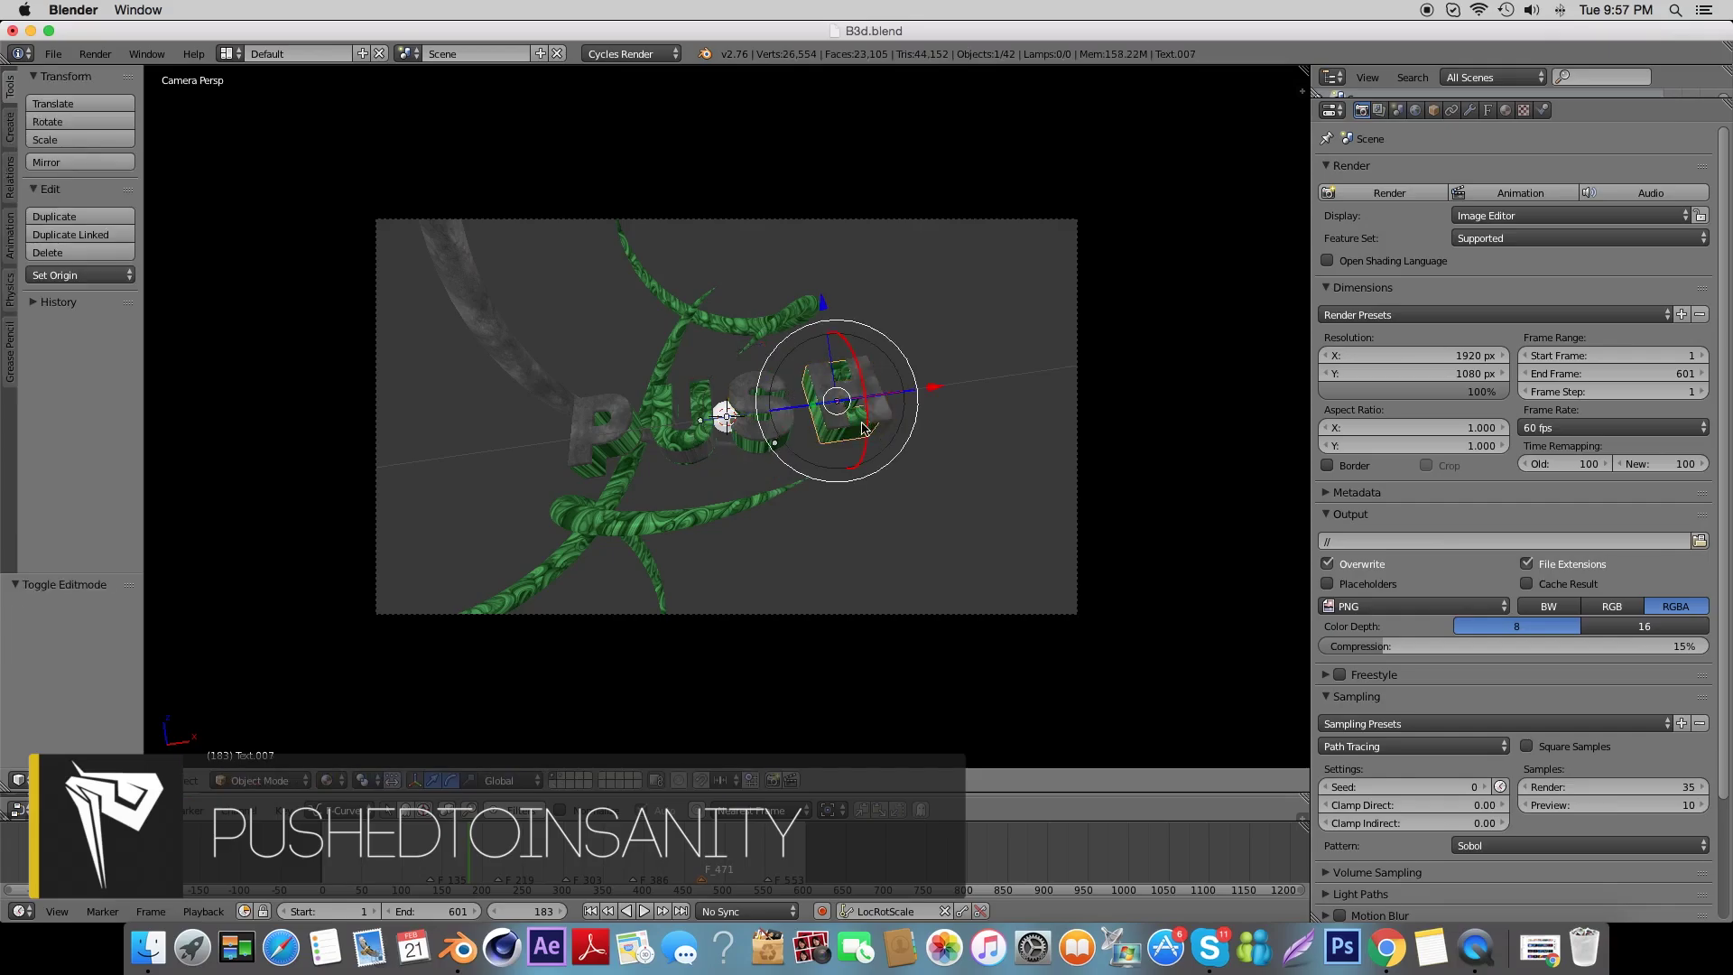
key(Tab)
key(BackSpace)
text(H)
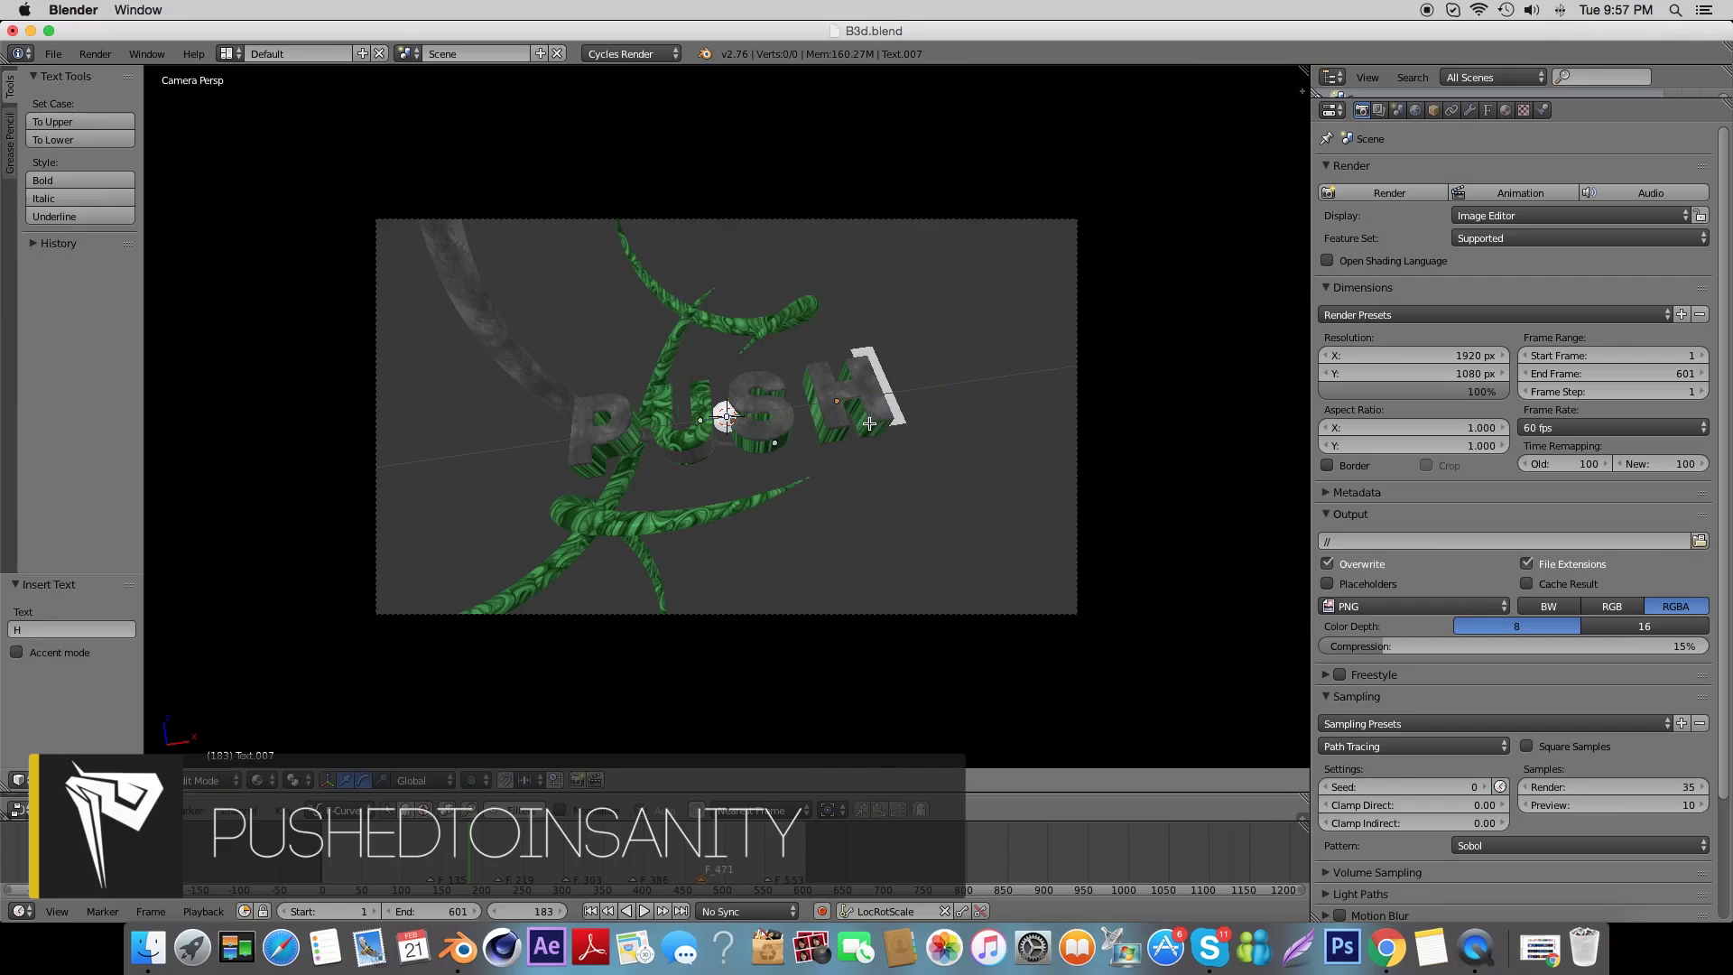
key(Tab)
mouse_move(506, 858)
mouse_down()
mouse_move(314, 852)
mouse_move(707, 842)
mouse_move(670, 836)
mouse_up()
Create an 'Intro render' folder on the Desktop for output, named 'Epic Intro'.
key(alt+a)
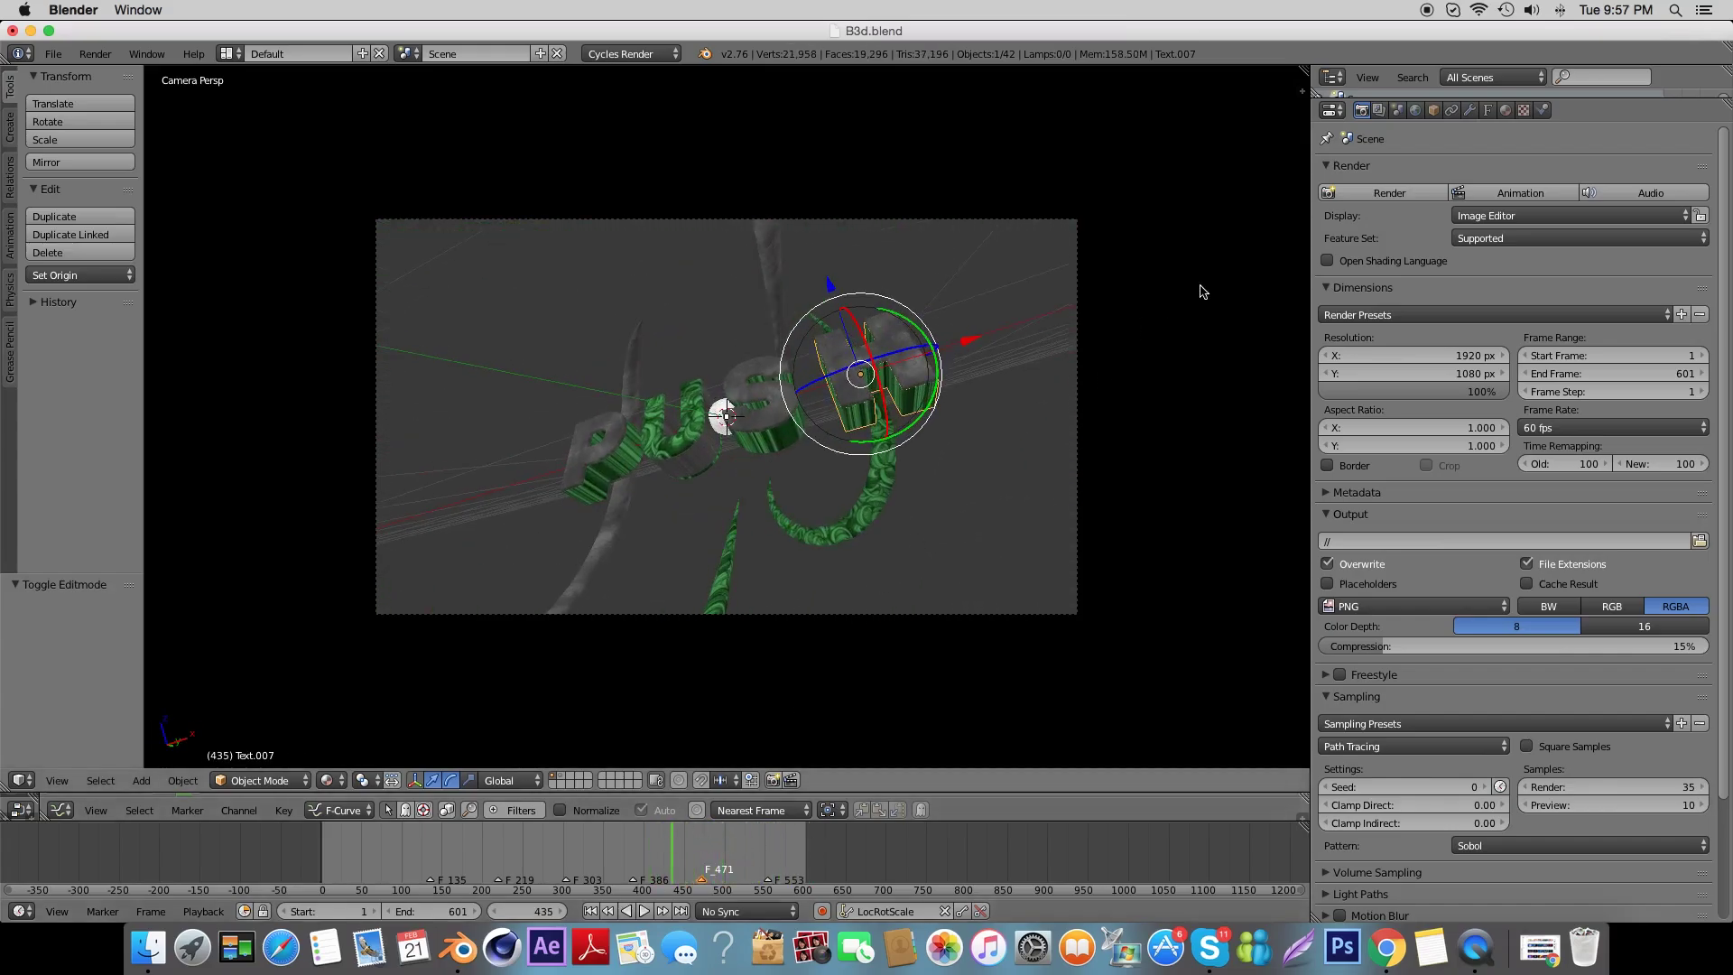
click(1700, 541)
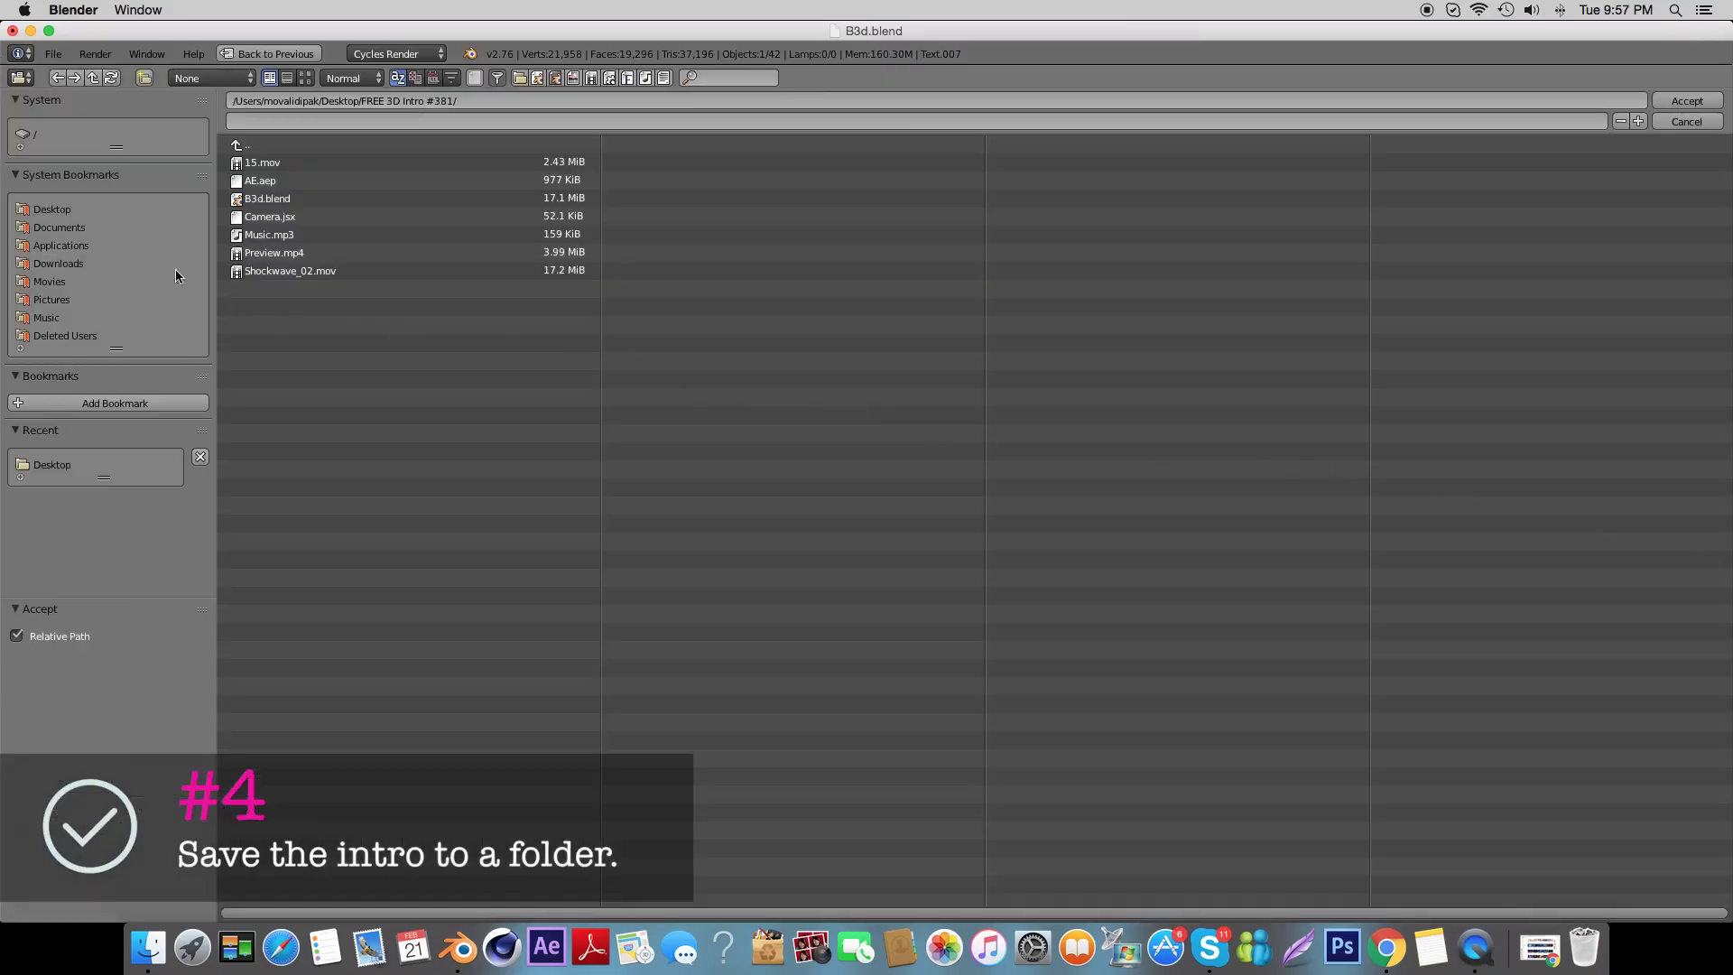
click(69, 211)
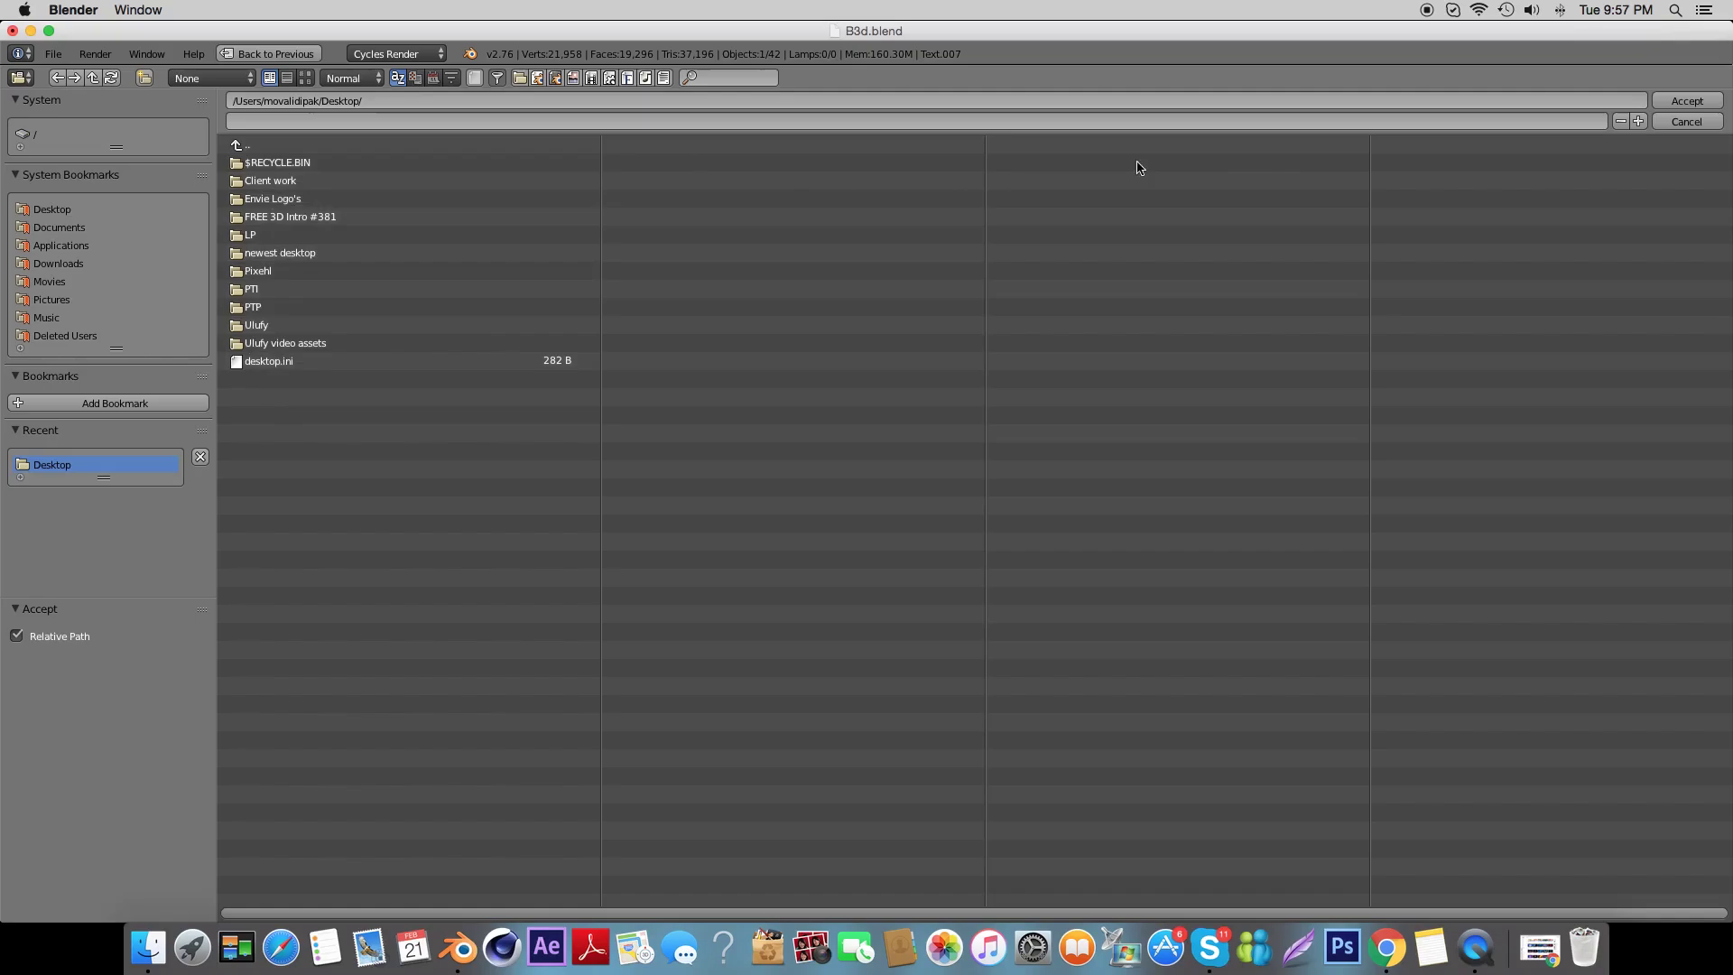
click(144, 79)
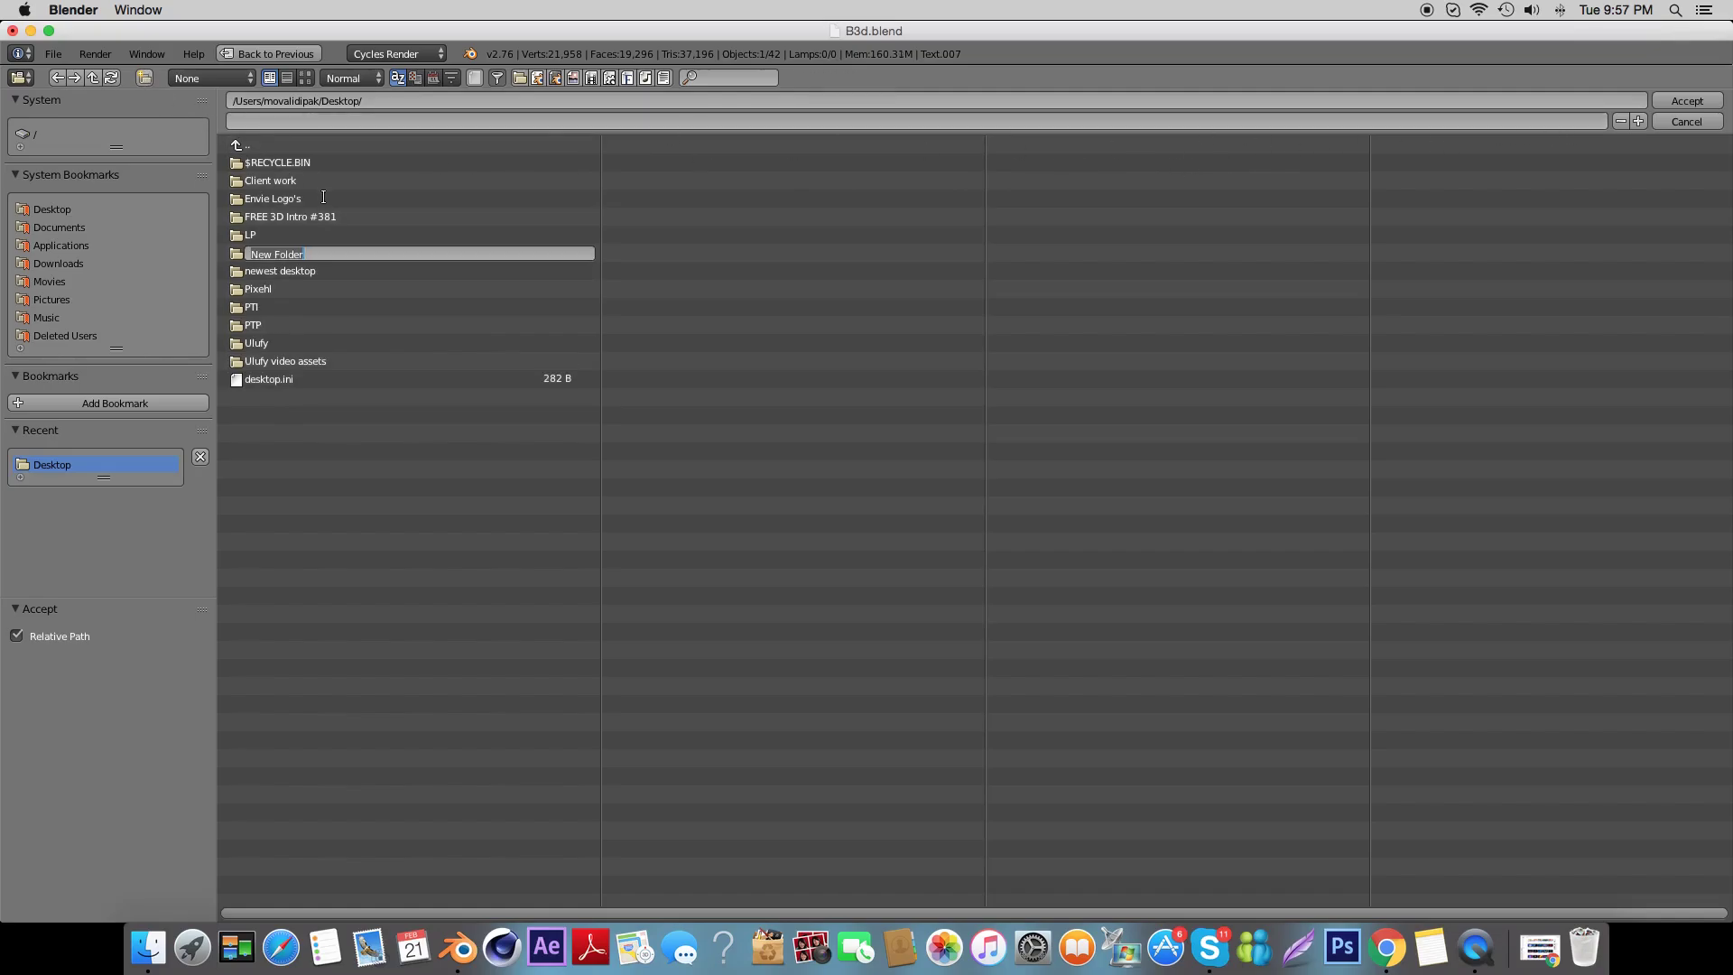
key(BackSpace)
text(intro render)
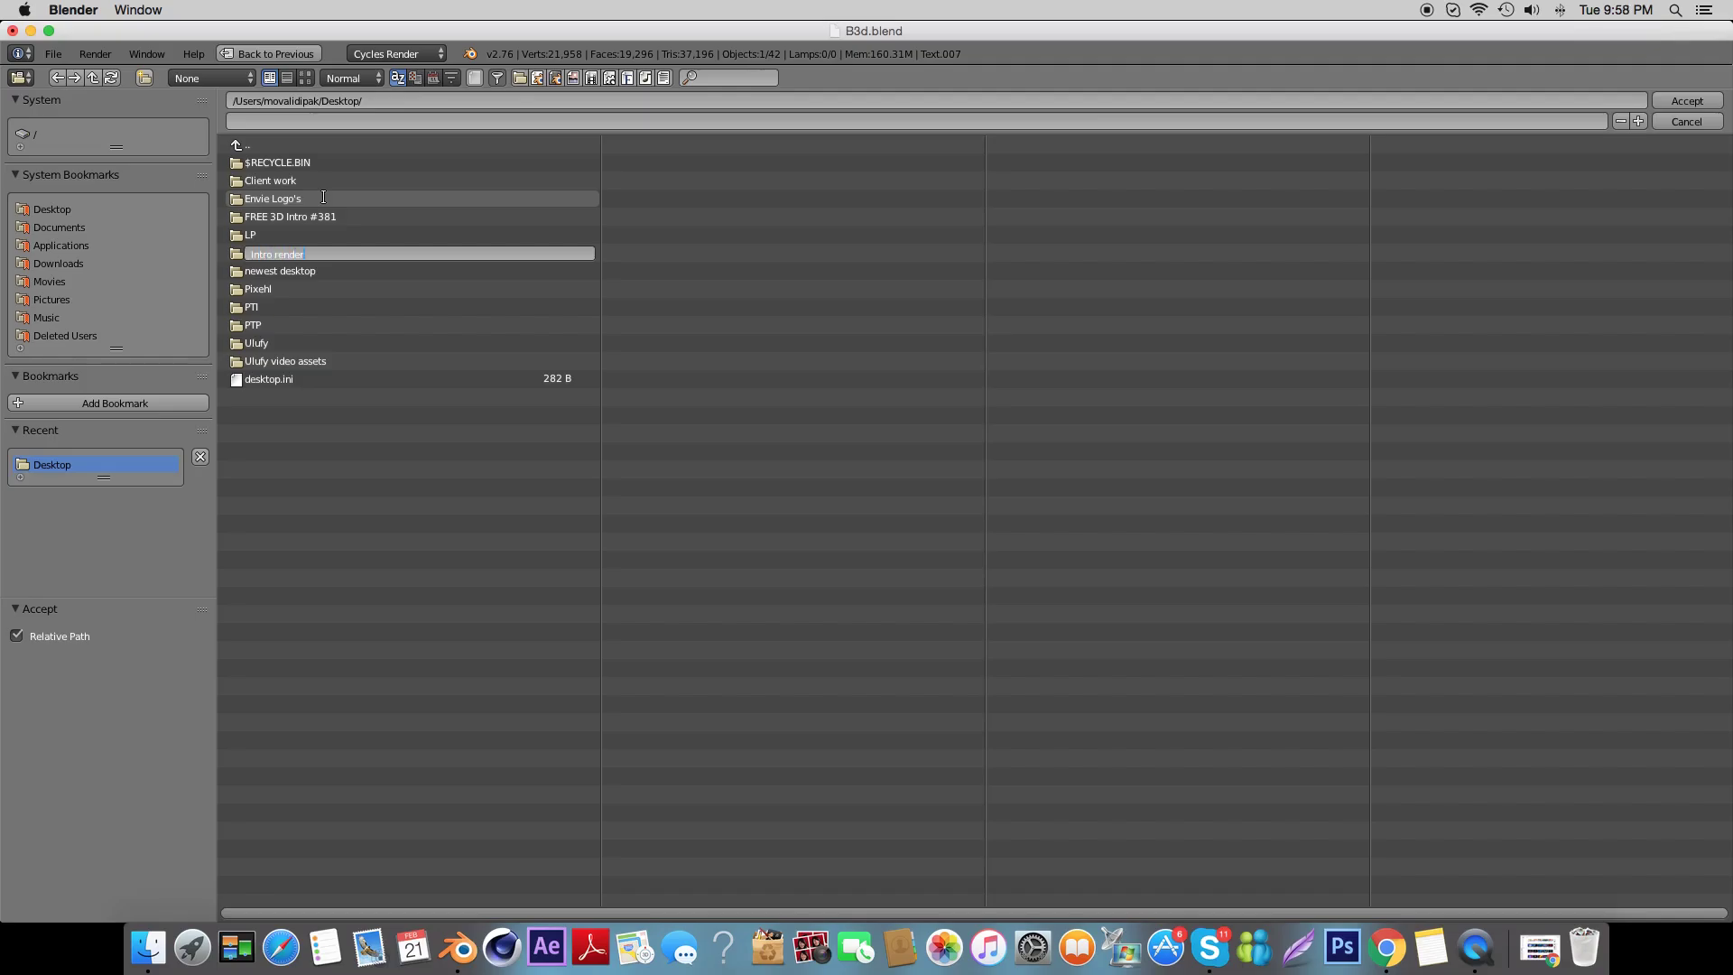
key(Return)
click(292, 236)
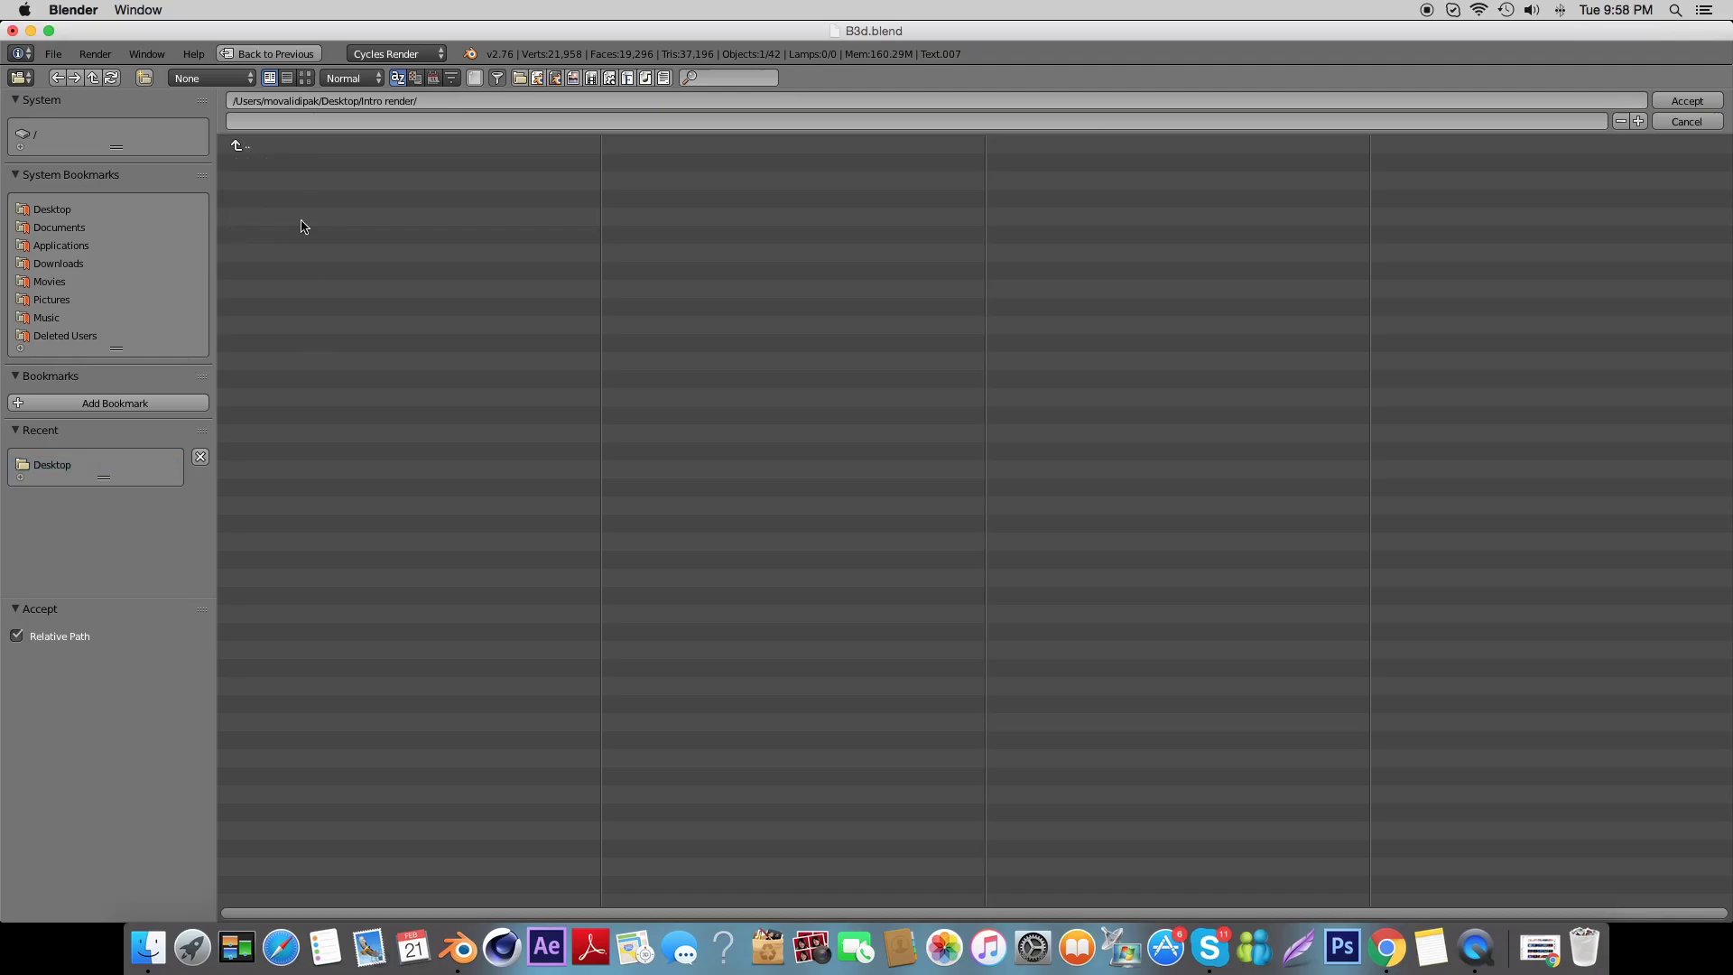
click(408, 121)
Accept the Epic Intro output path, keep PNG format, and render the animation.
click(1685, 102)
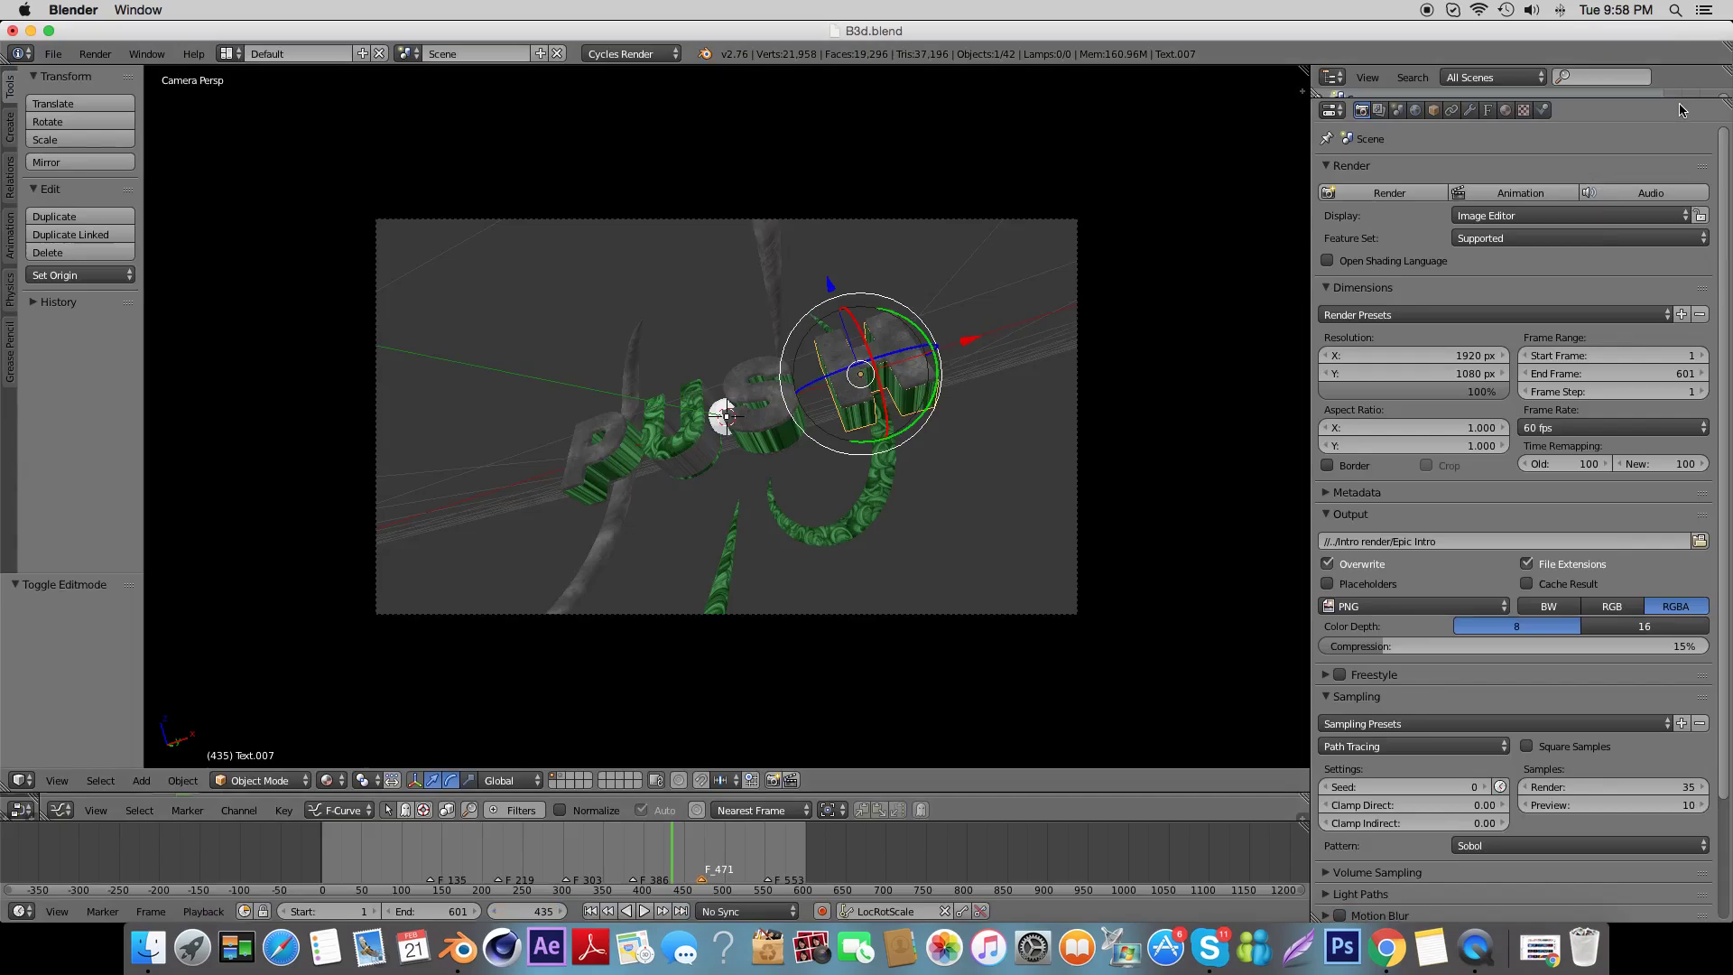
click(1372, 607)
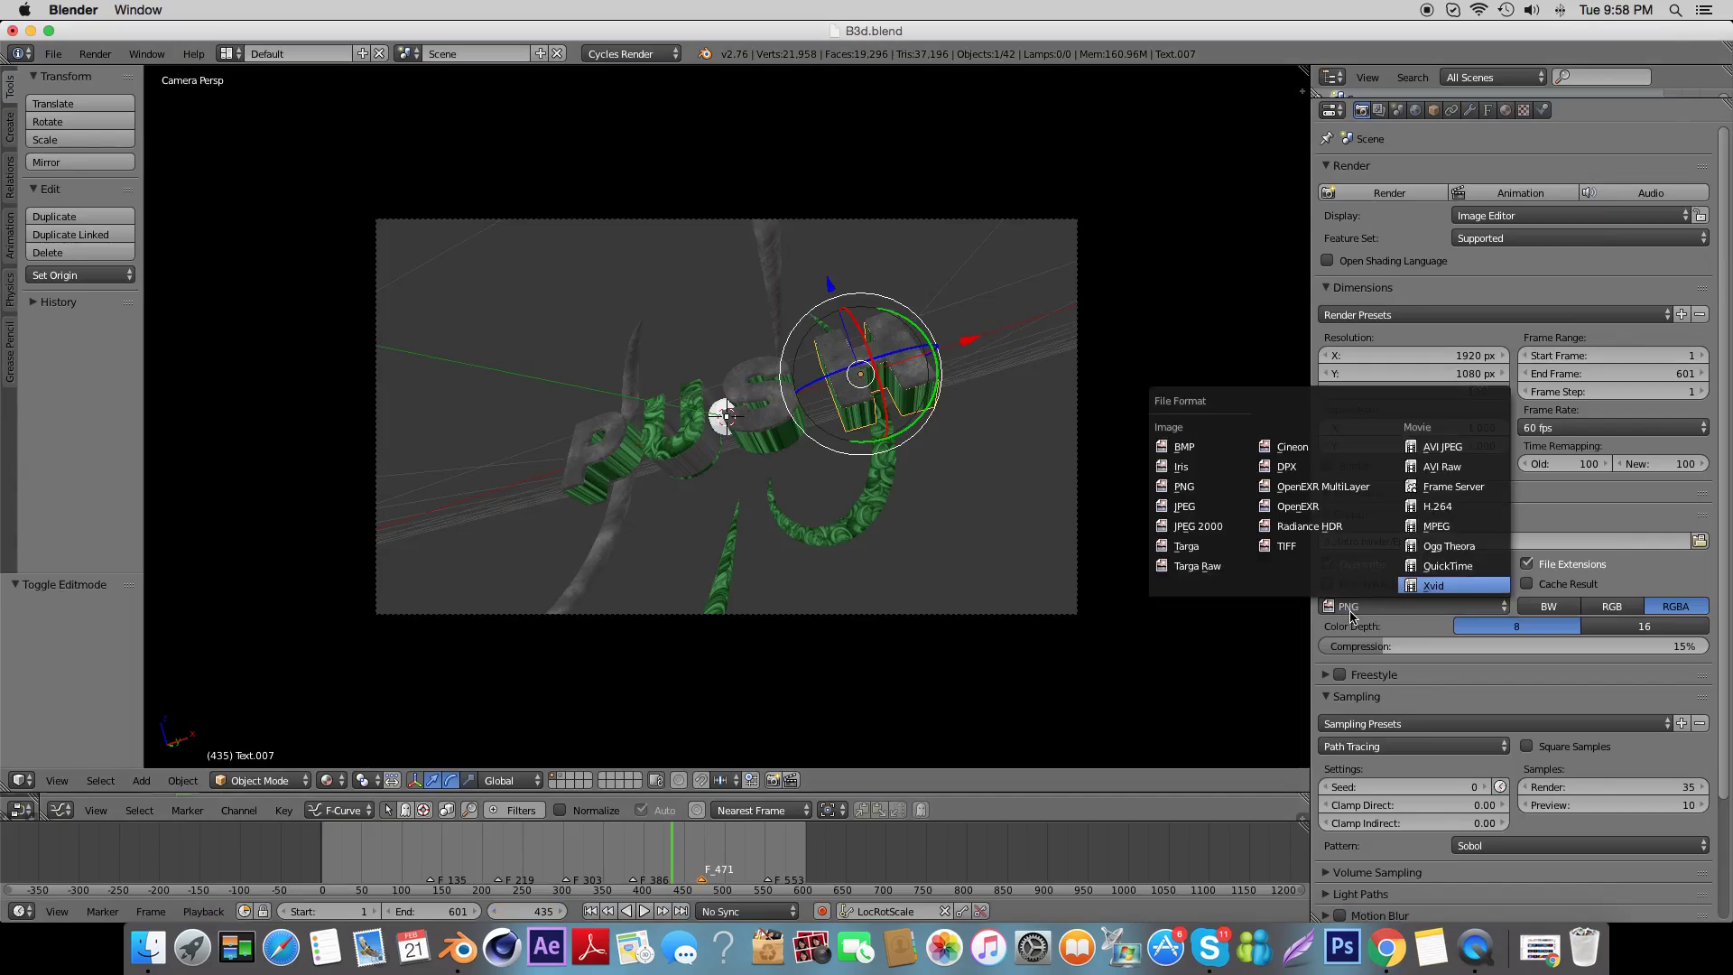
click(1344, 617)
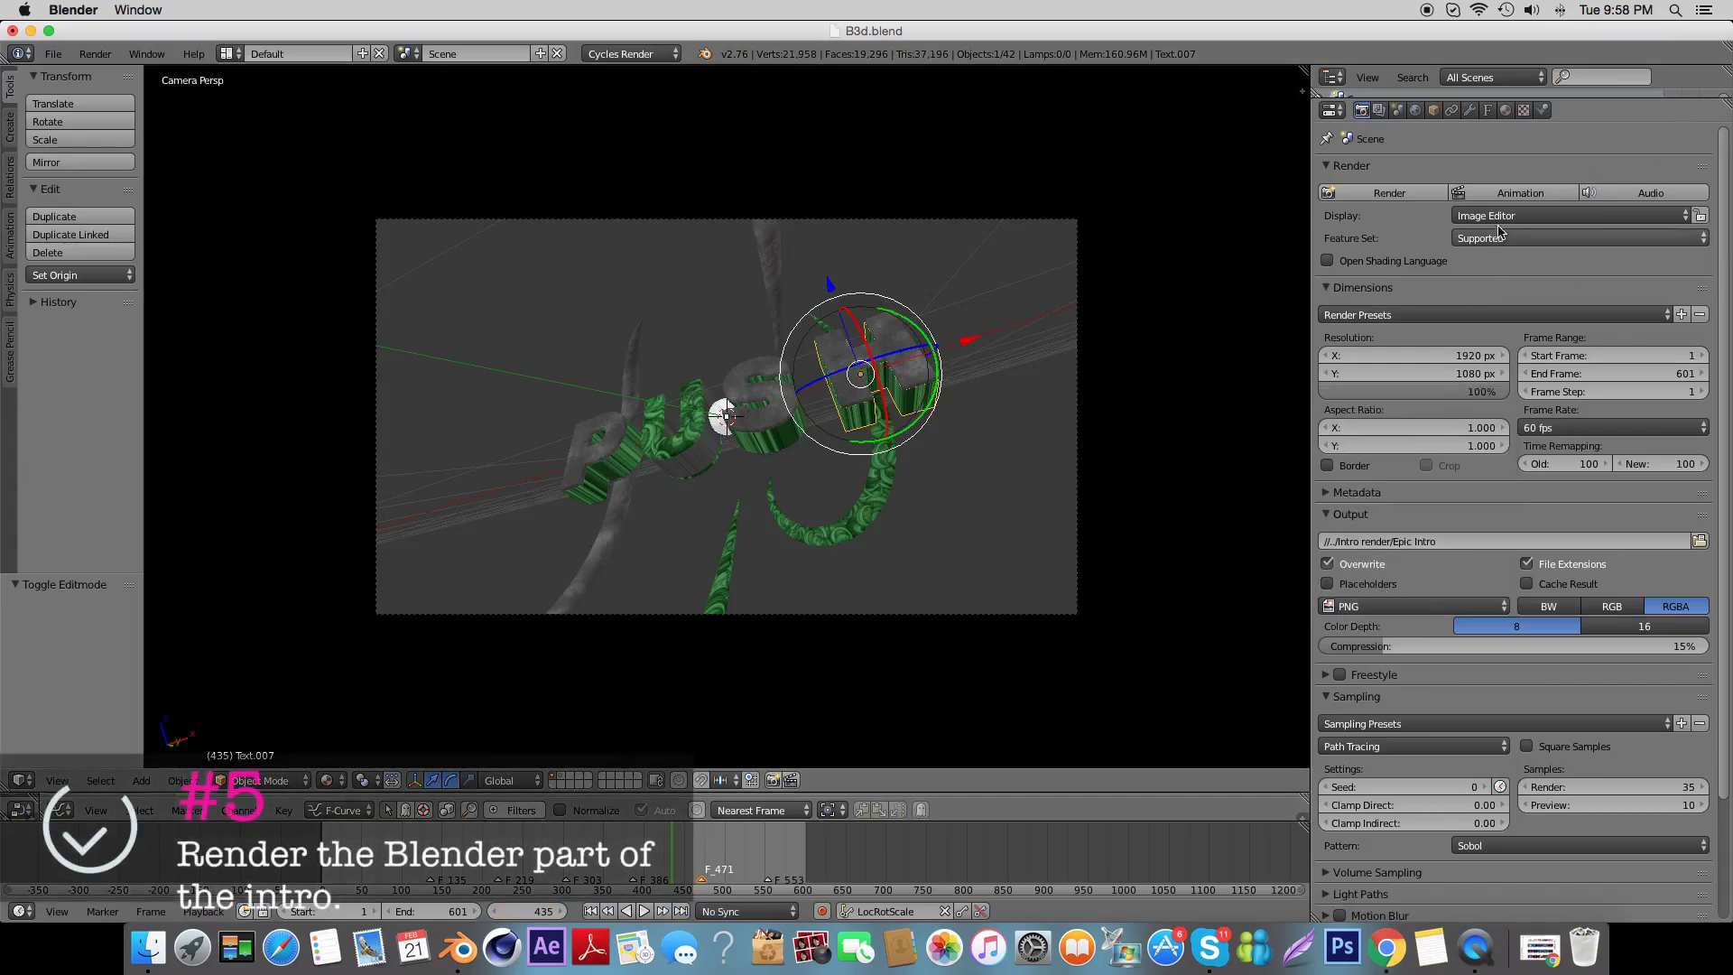
click(1519, 191)
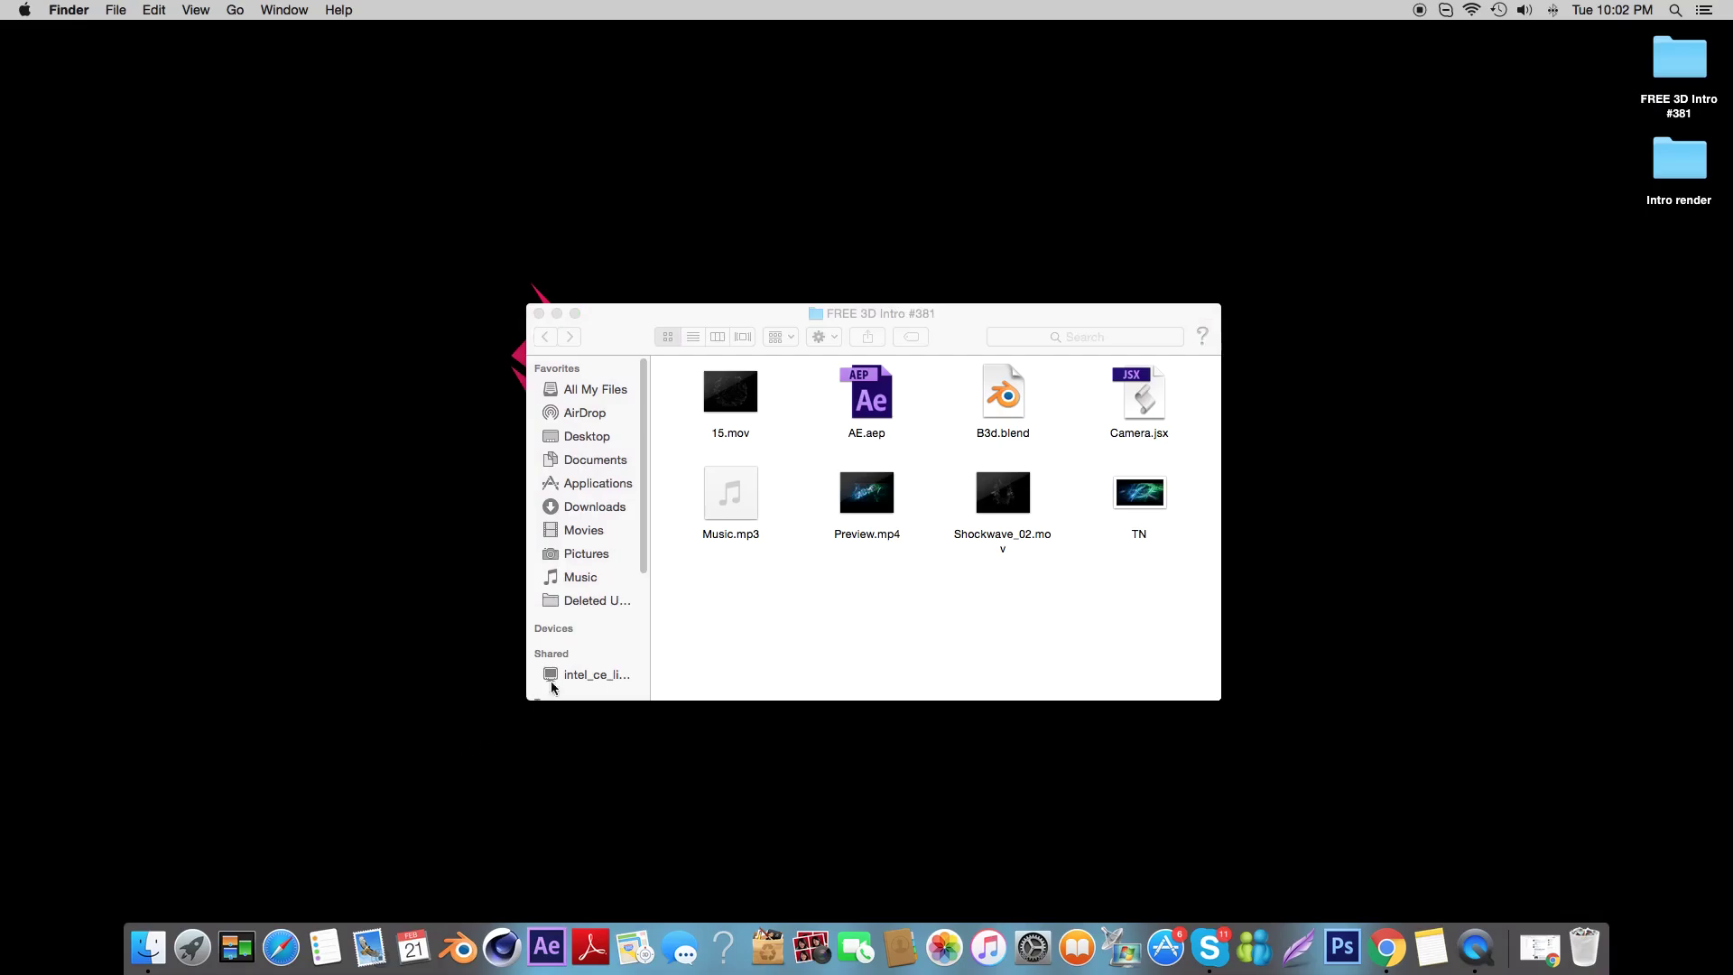
Open AE.aep in After Effects and minimize the Finder window.
double_click(868, 397)
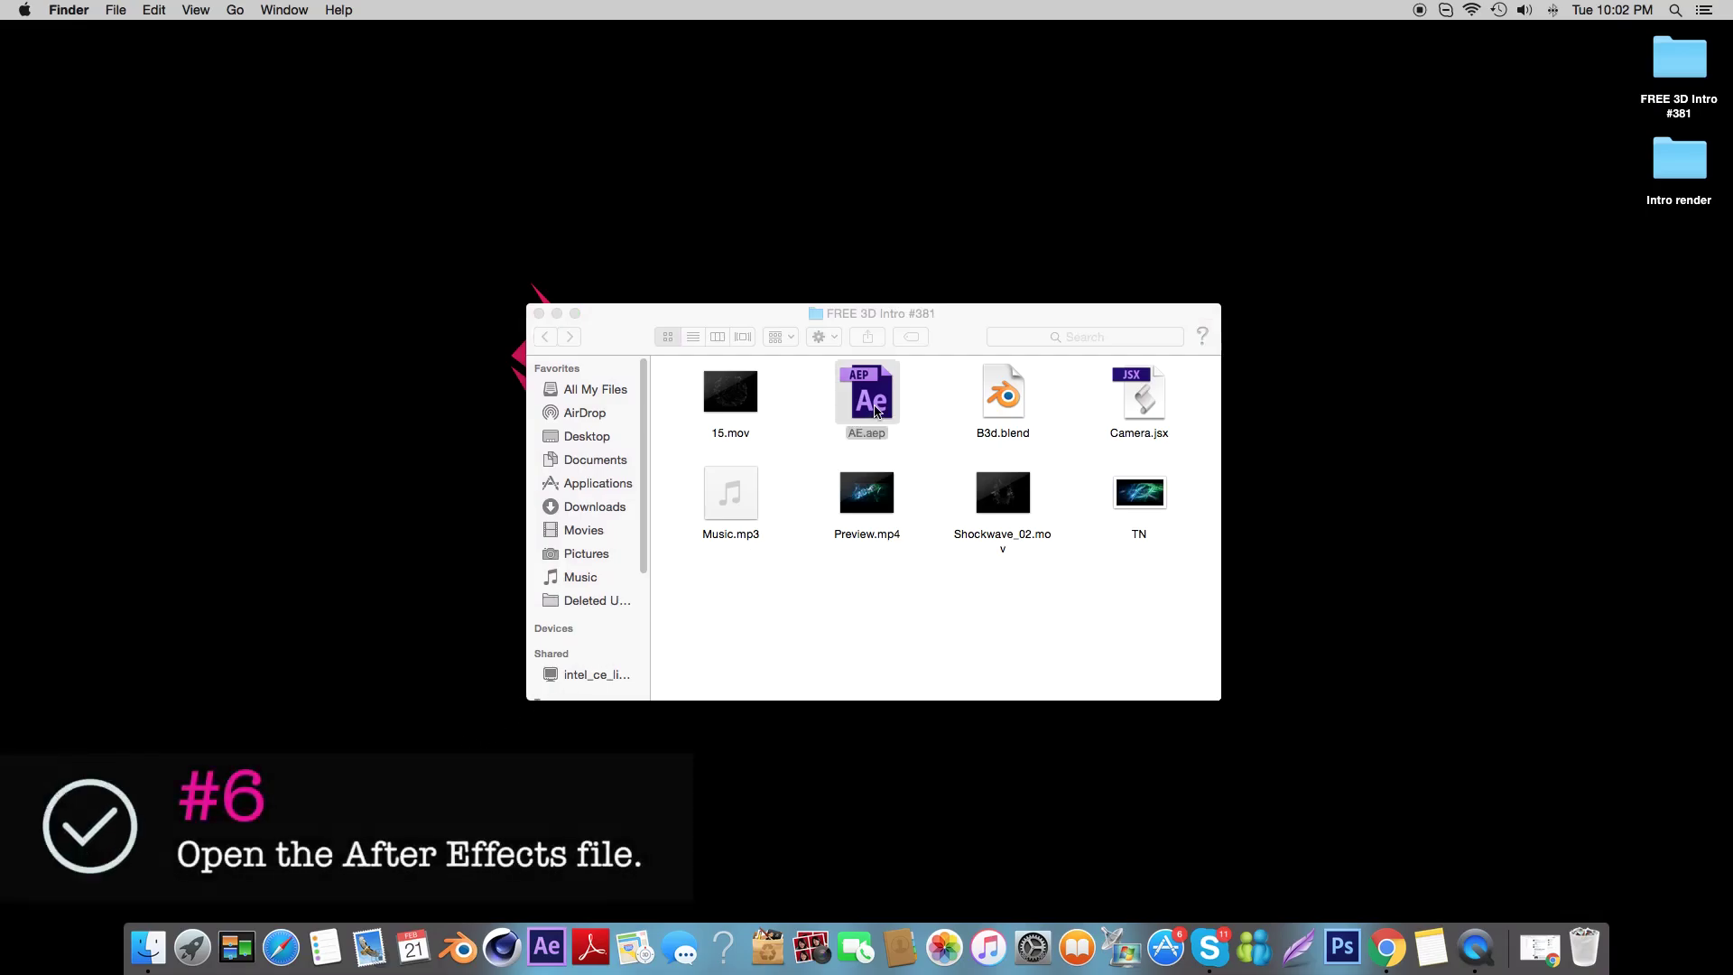
click(557, 313)
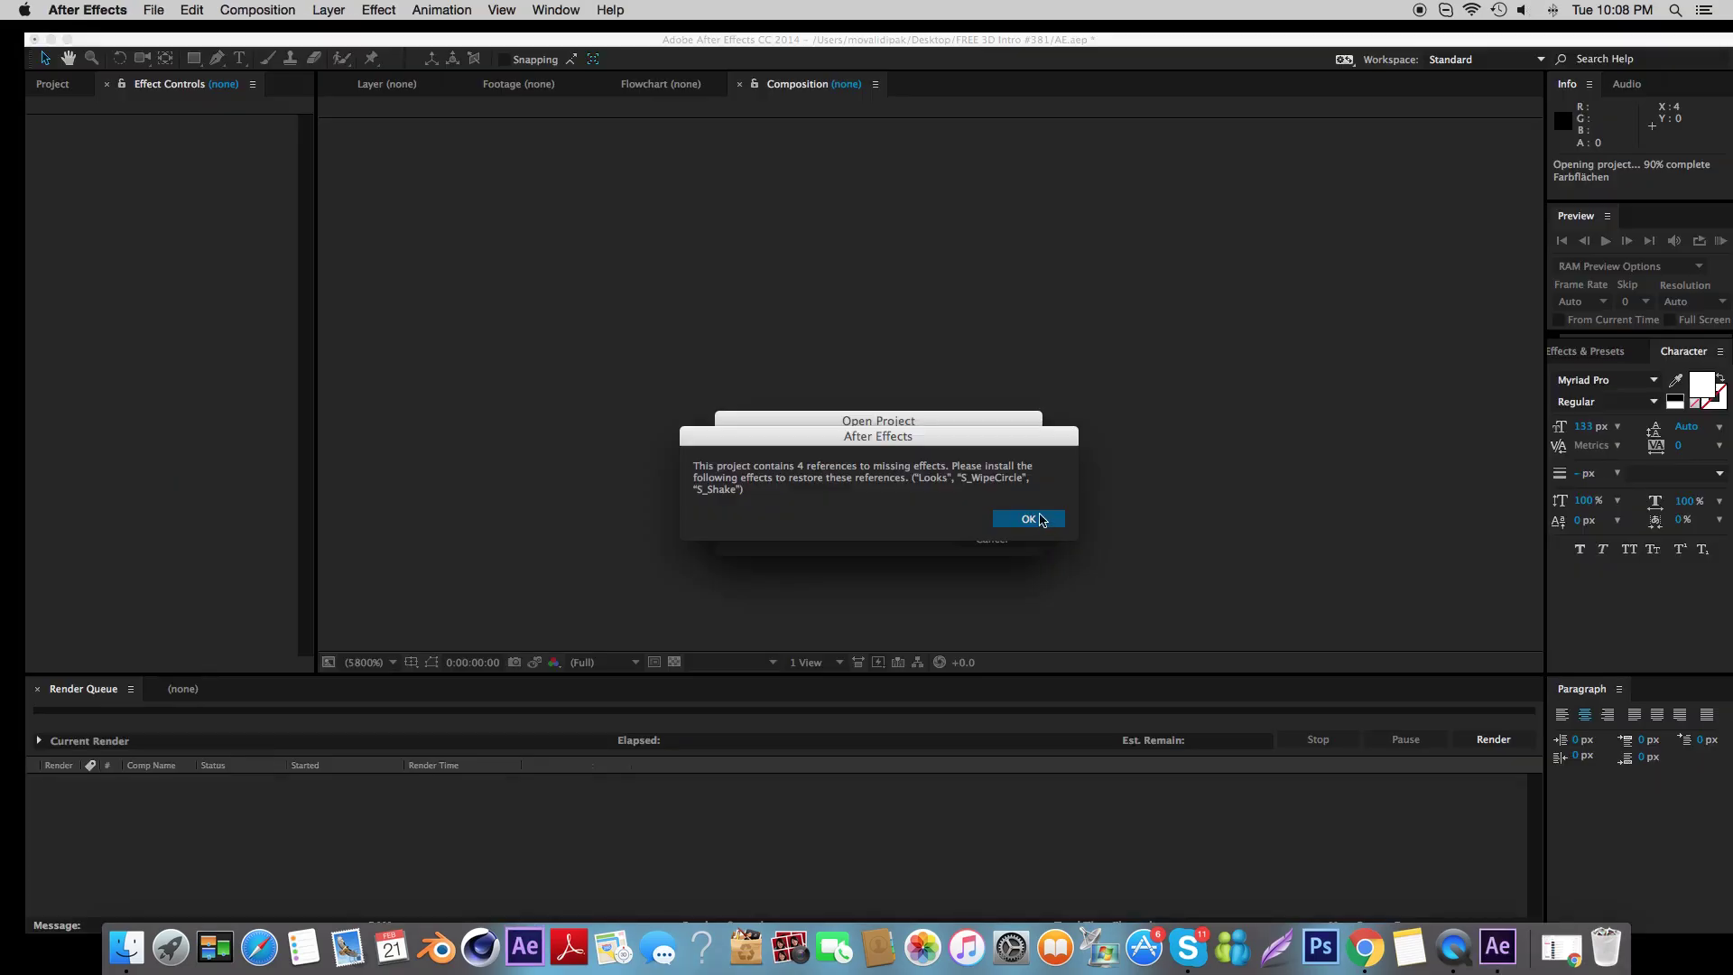
Dismiss the missing-effects and Trapcode Particular version warnings.
click(1043, 520)
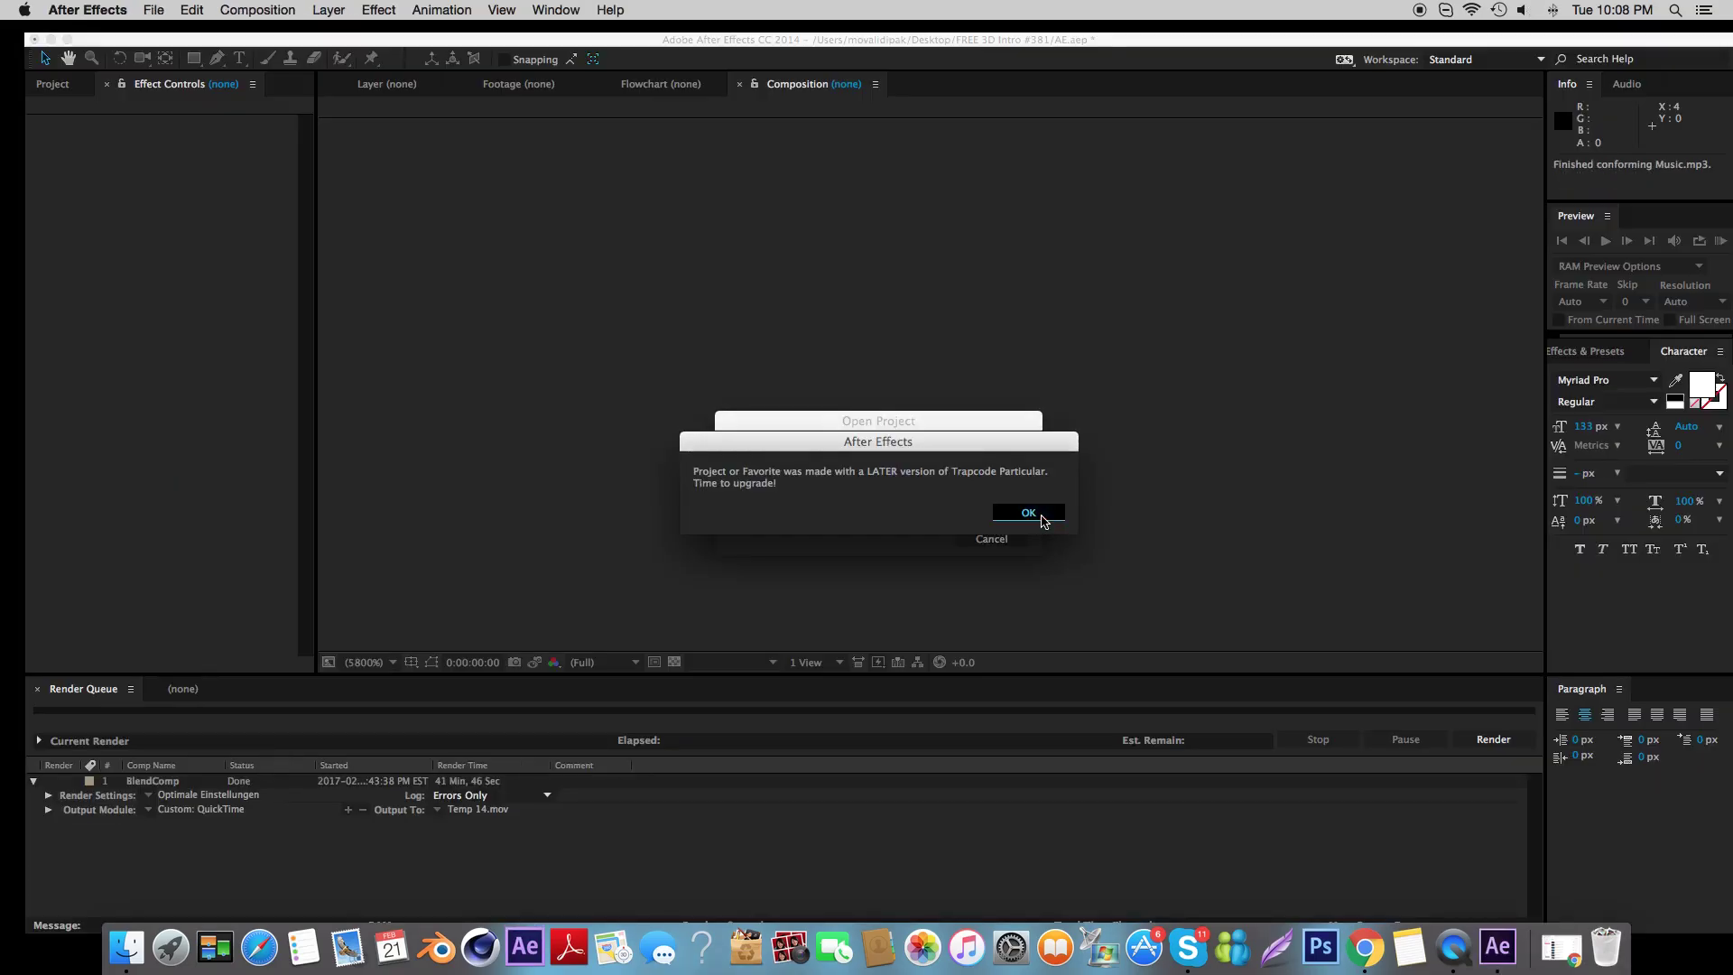
click(1042, 519)
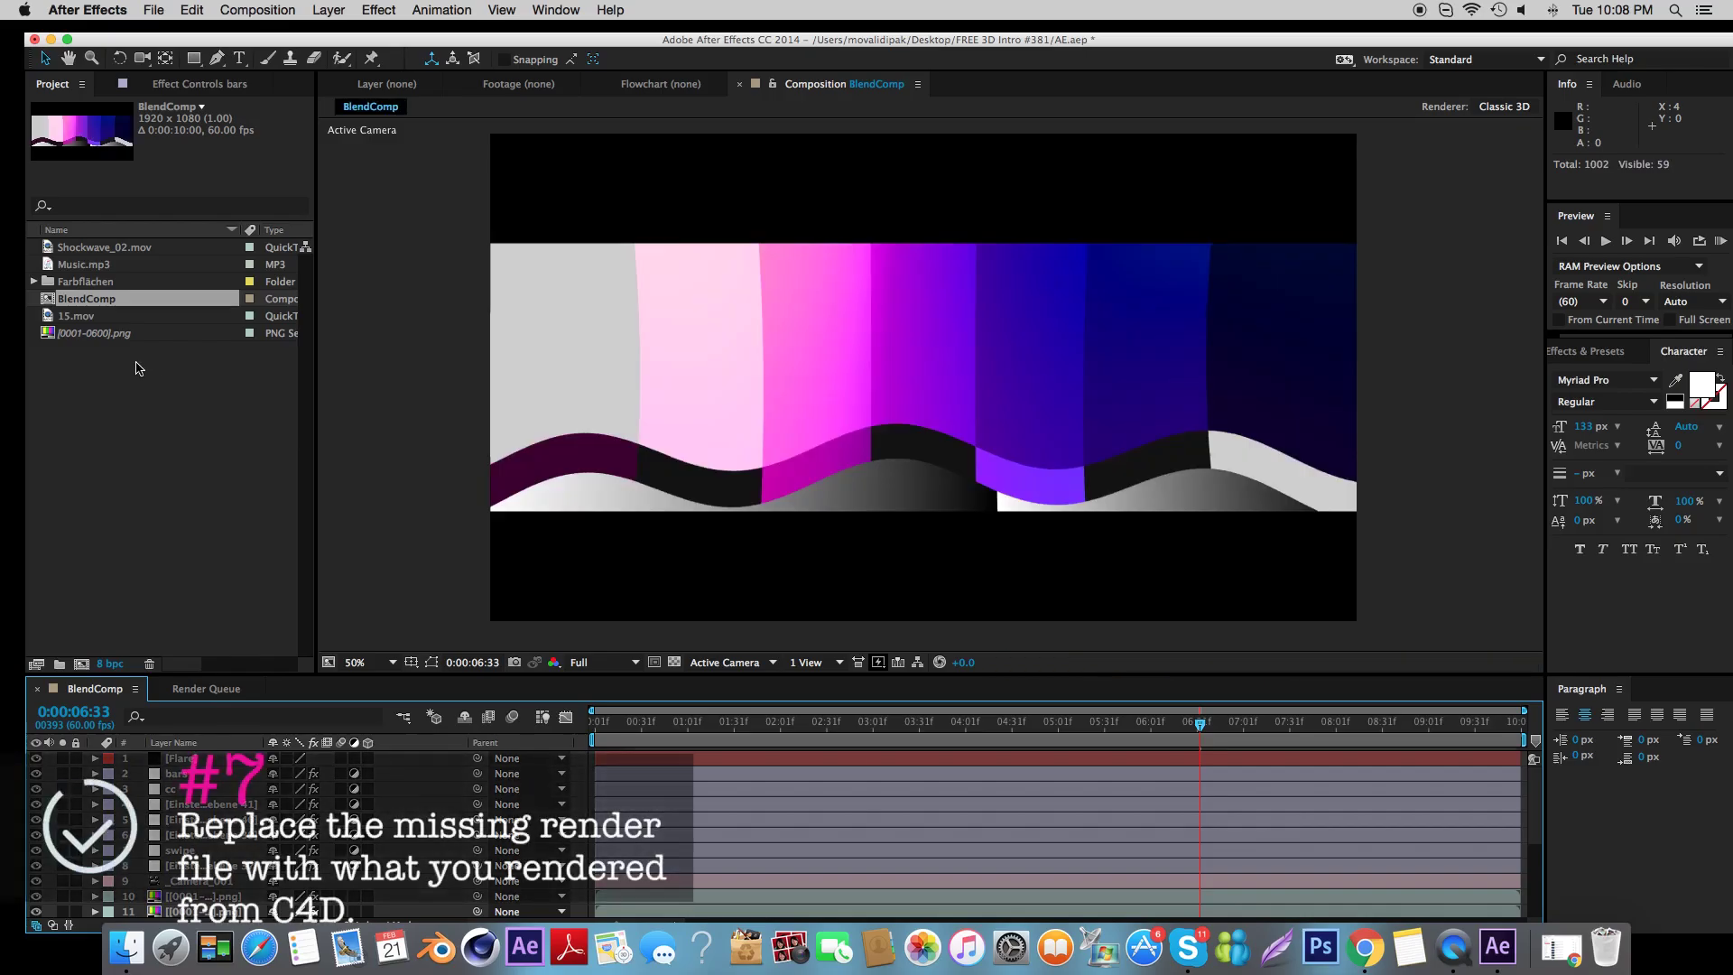
Replace [0001-0600].png with the Epic Intro0001.png PNG sequence from Intro render.
click(123, 337)
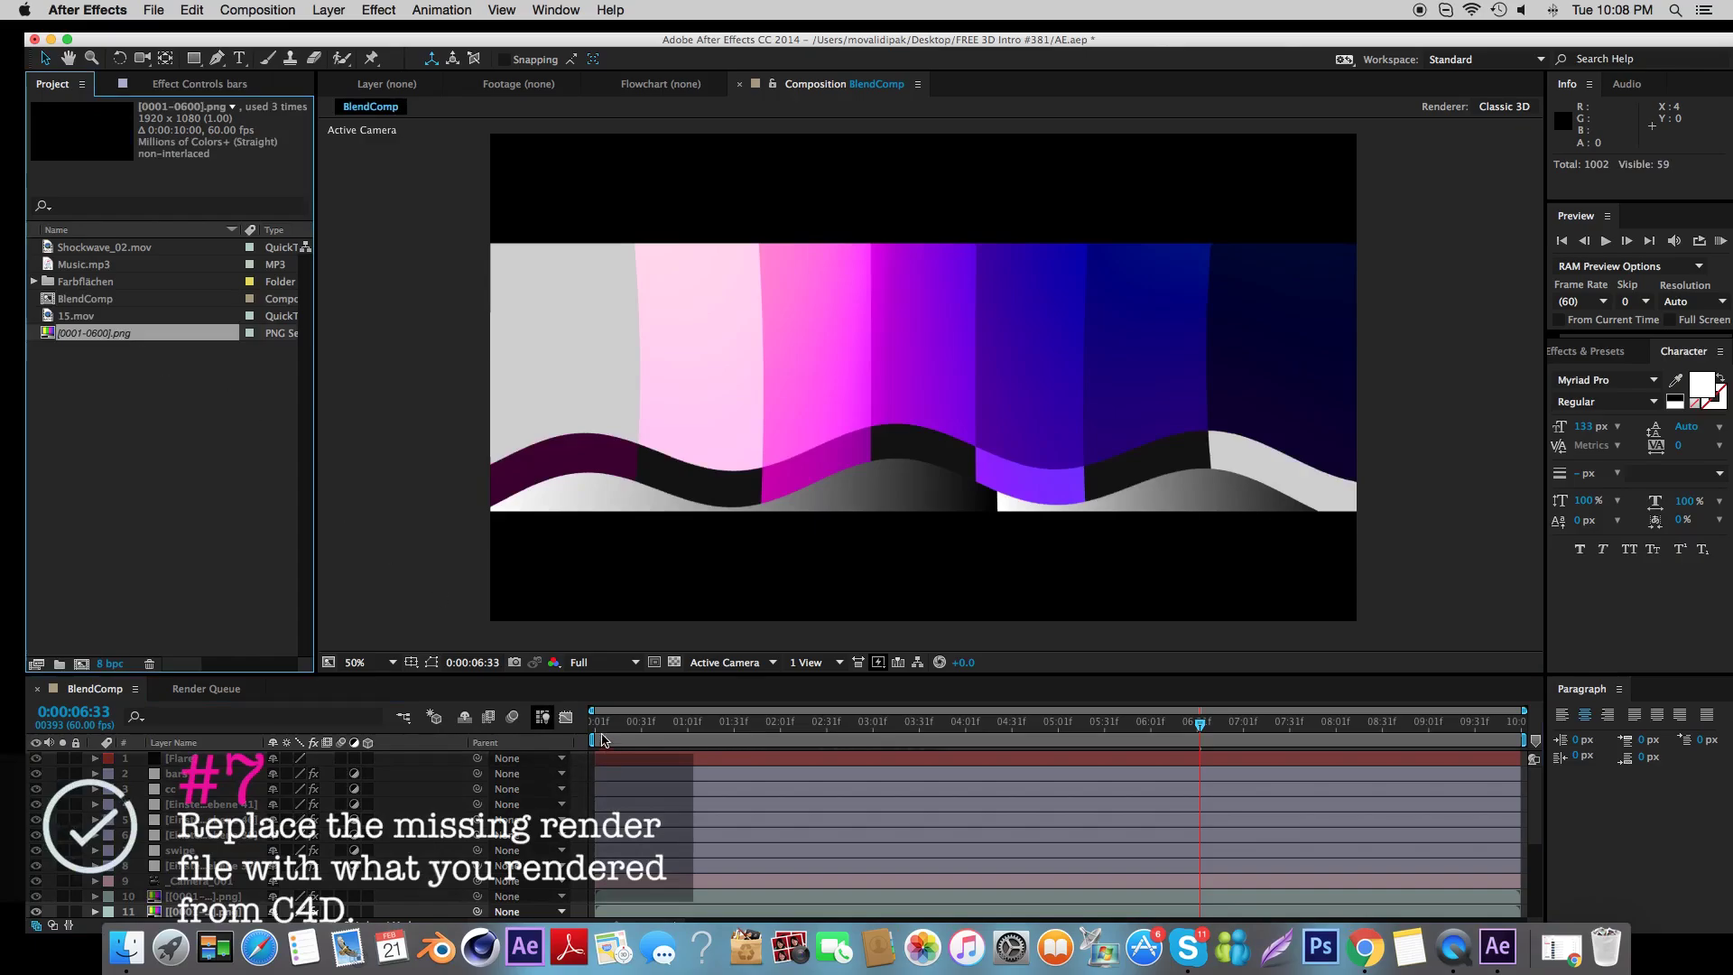
click(604, 730)
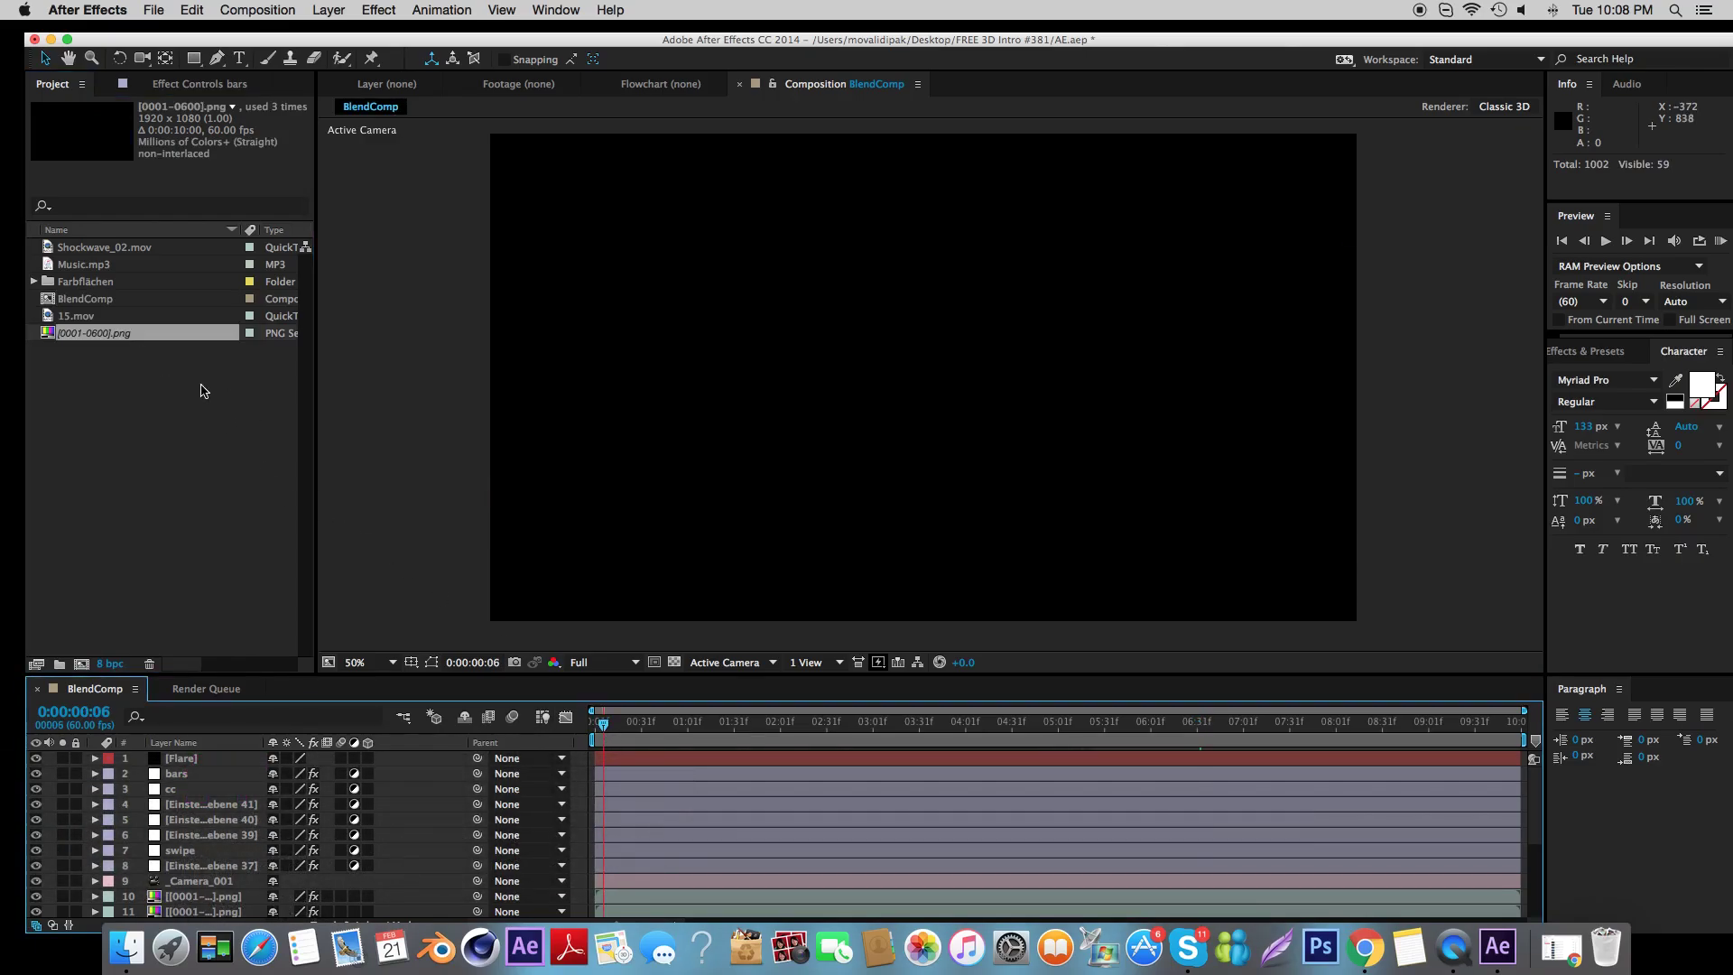
right_click(177, 340)
mouse_move(246, 468)
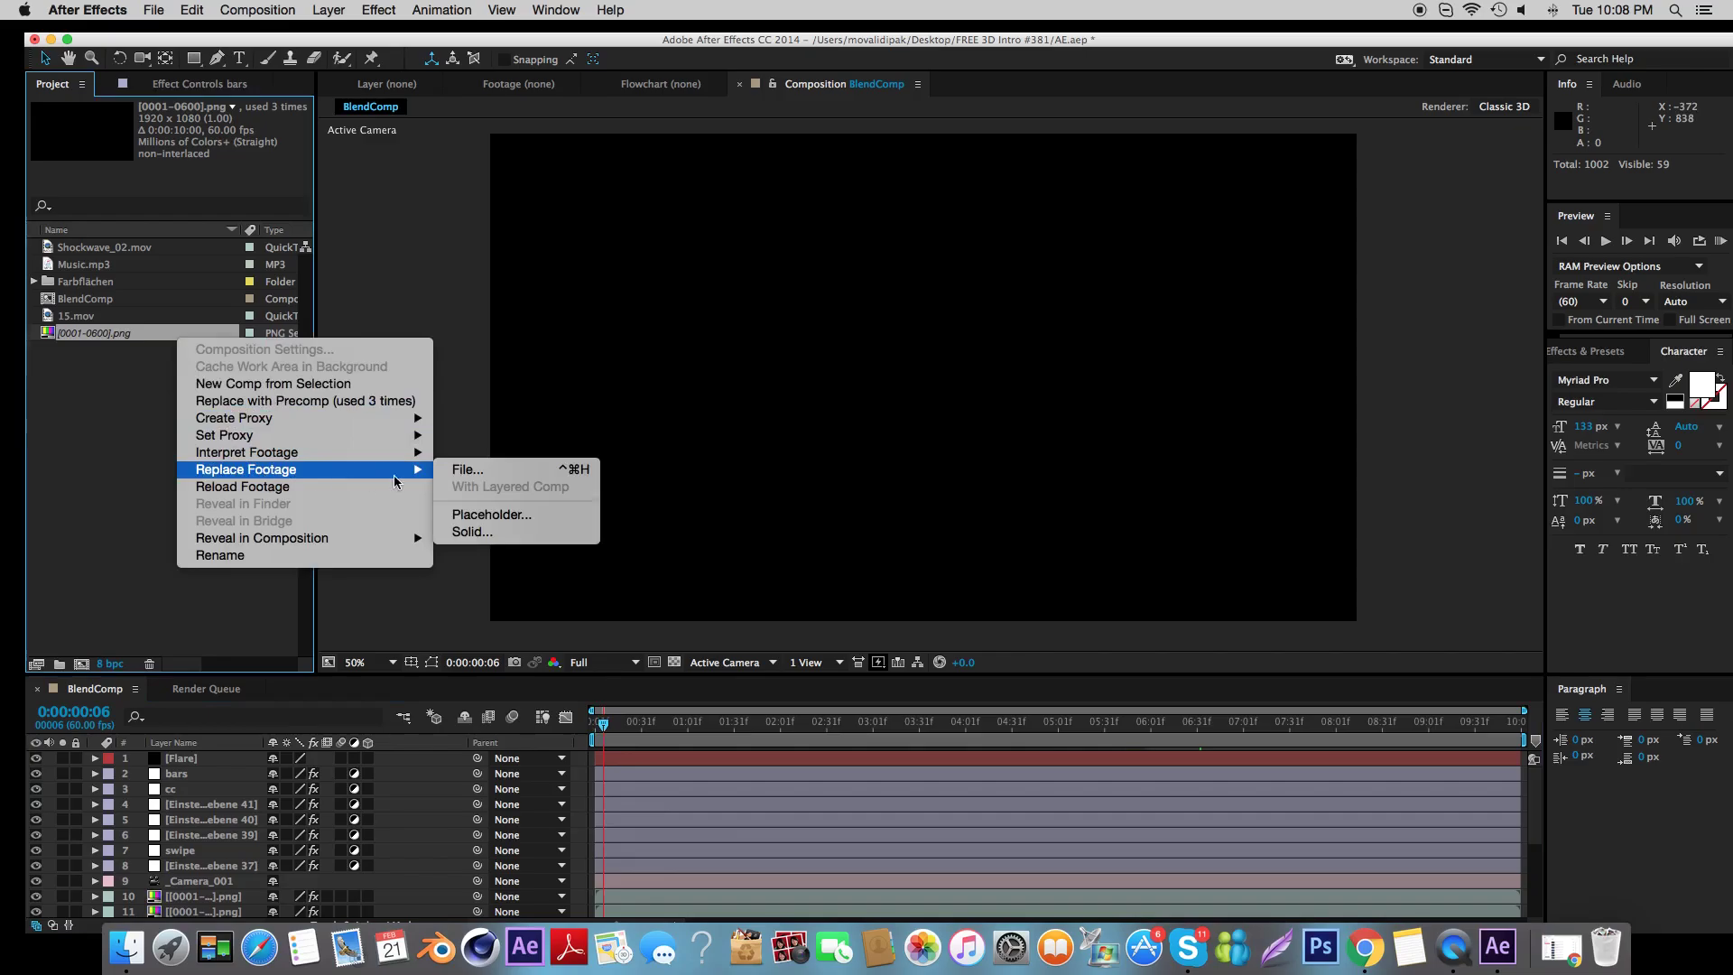
click(495, 470)
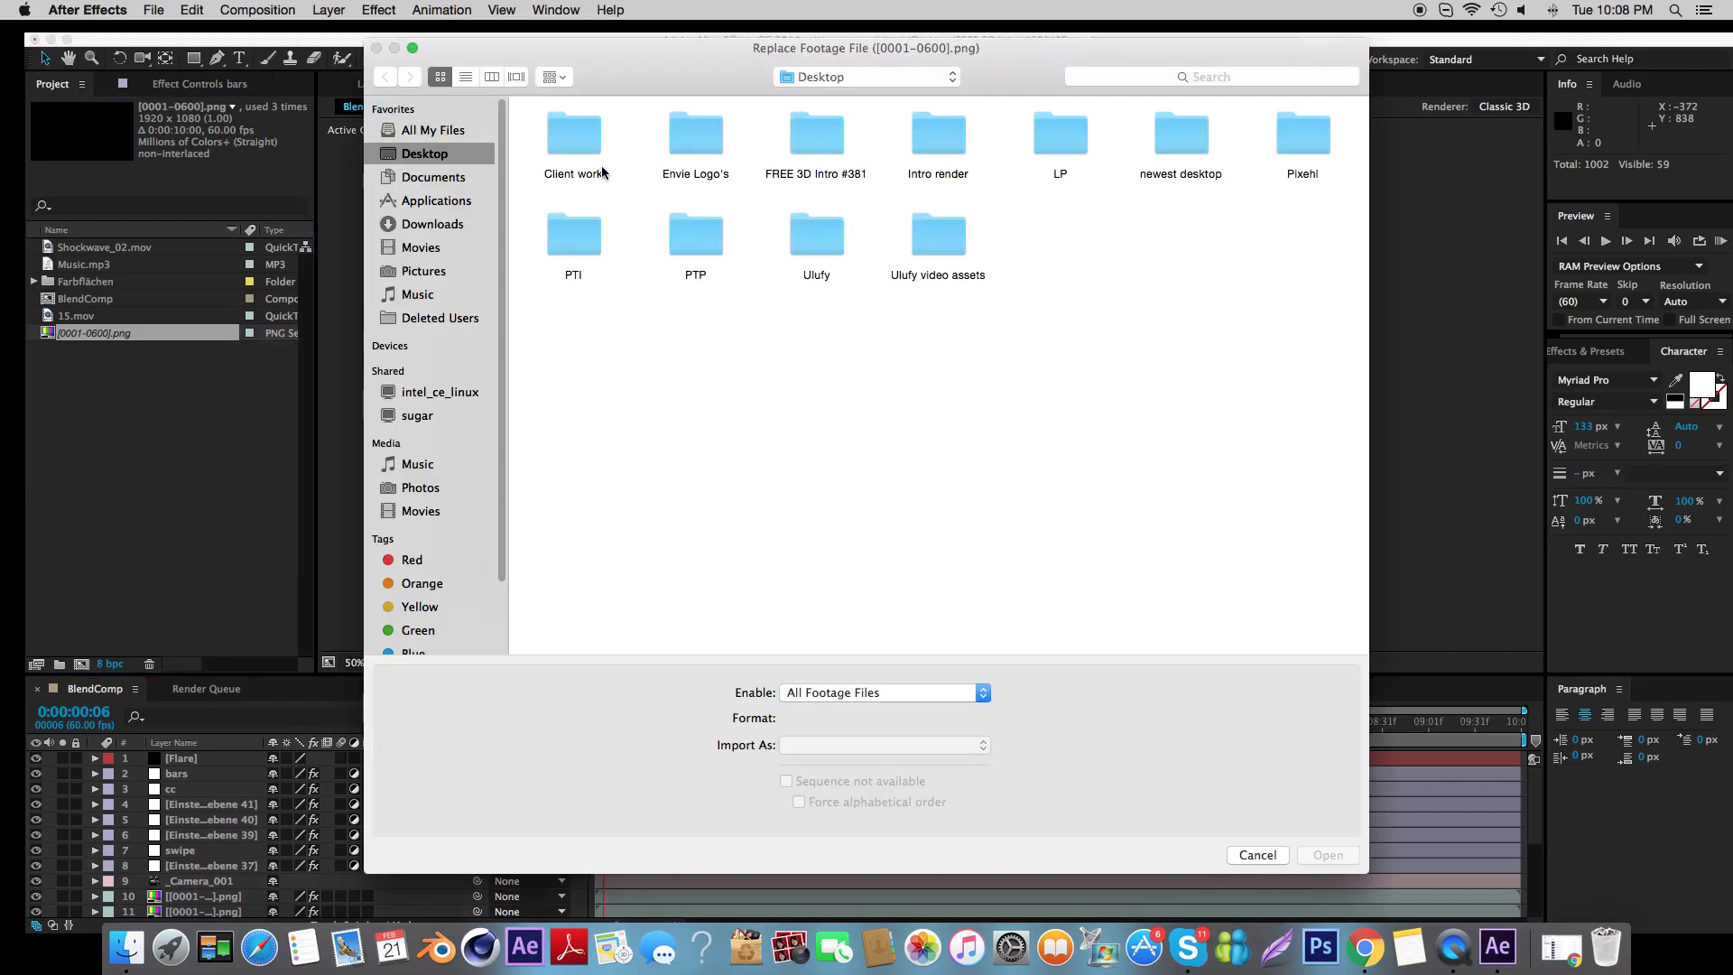
double_click(917, 146)
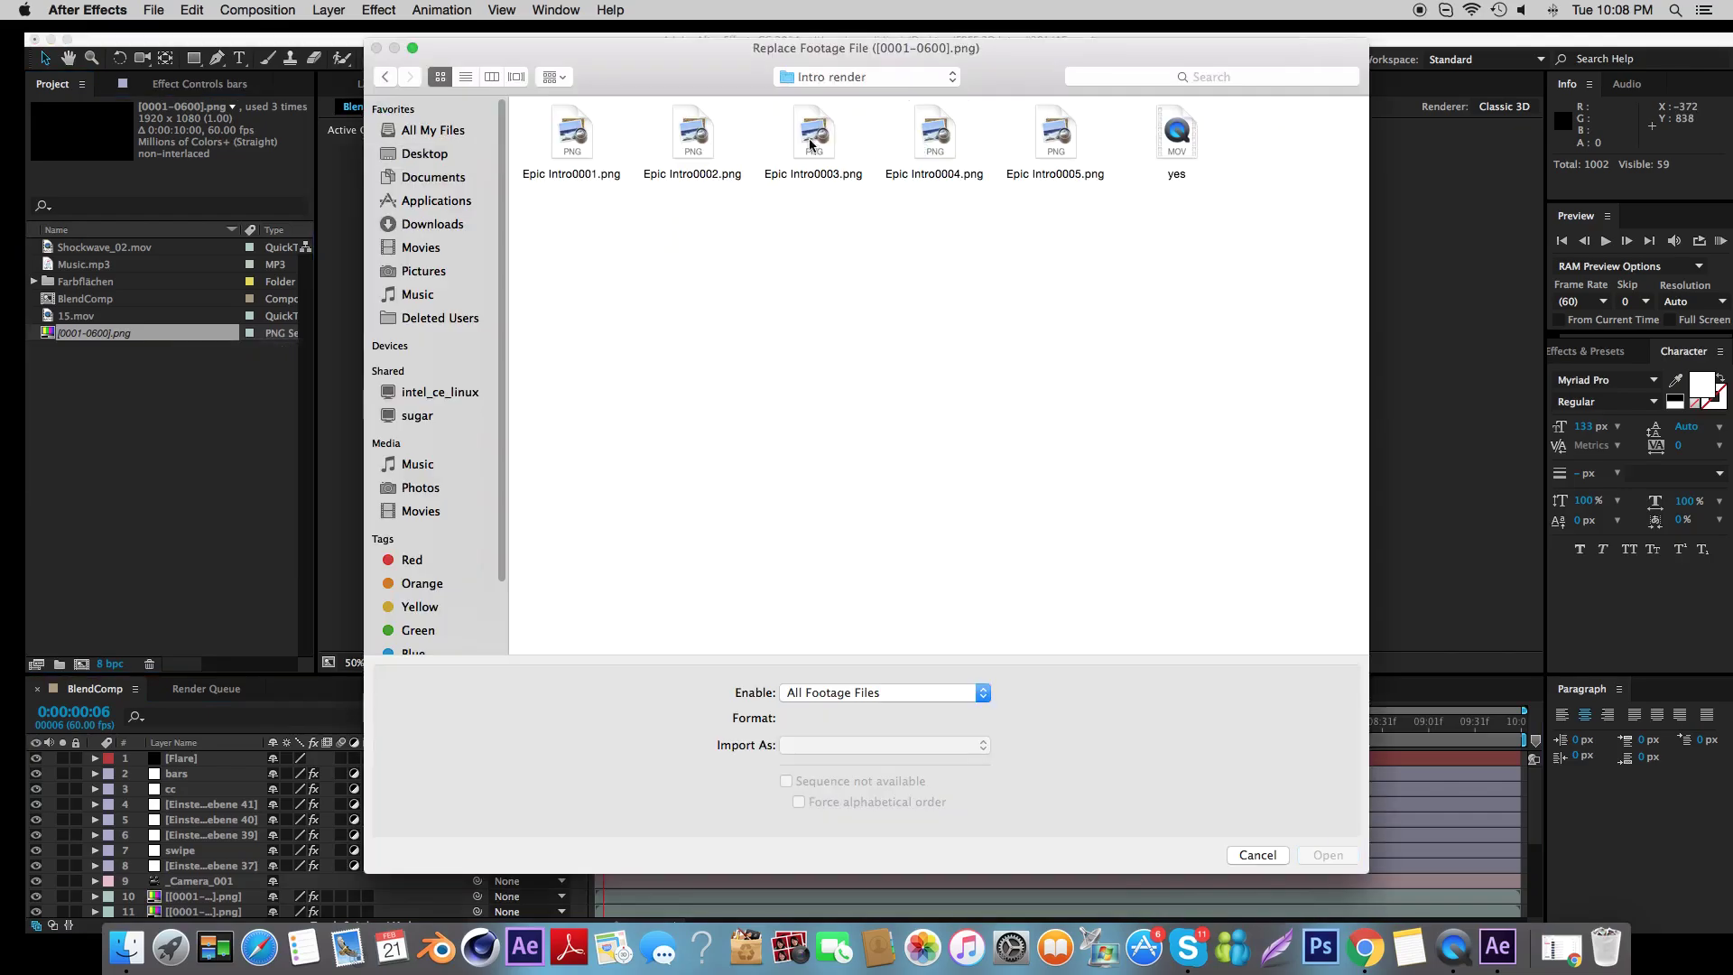
click(583, 140)
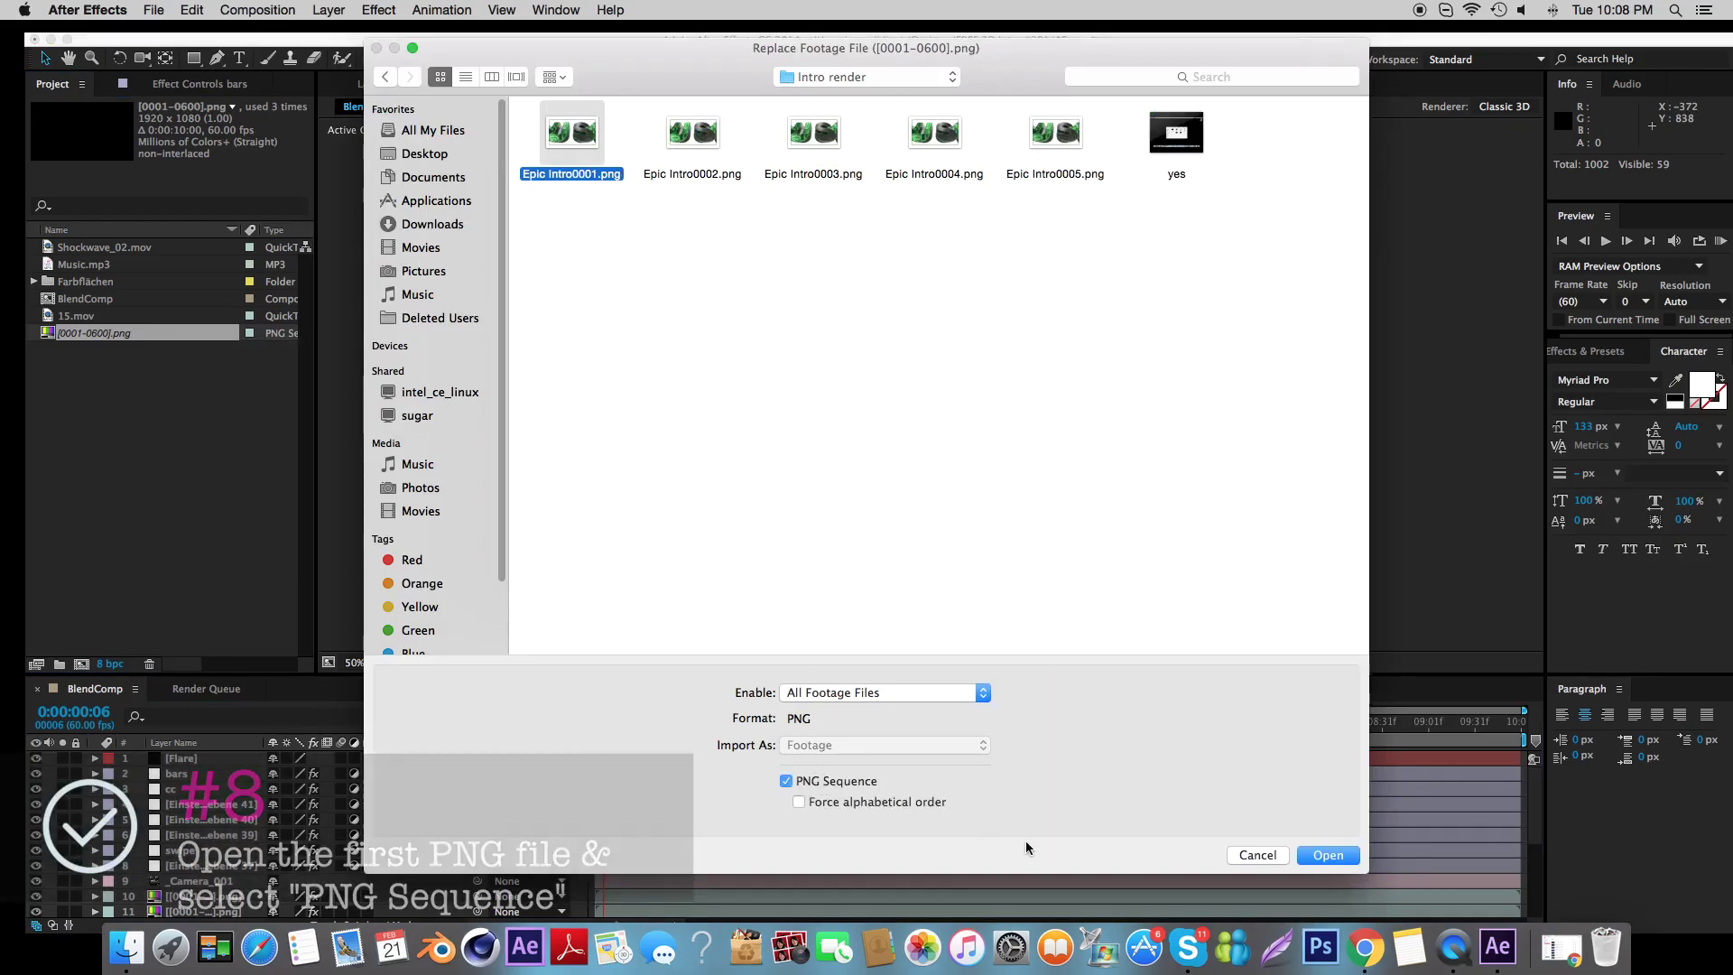
click(1322, 855)
Queue BlendComp for a Lossless BlendComp.mov render and start rendering.
click(257, 10)
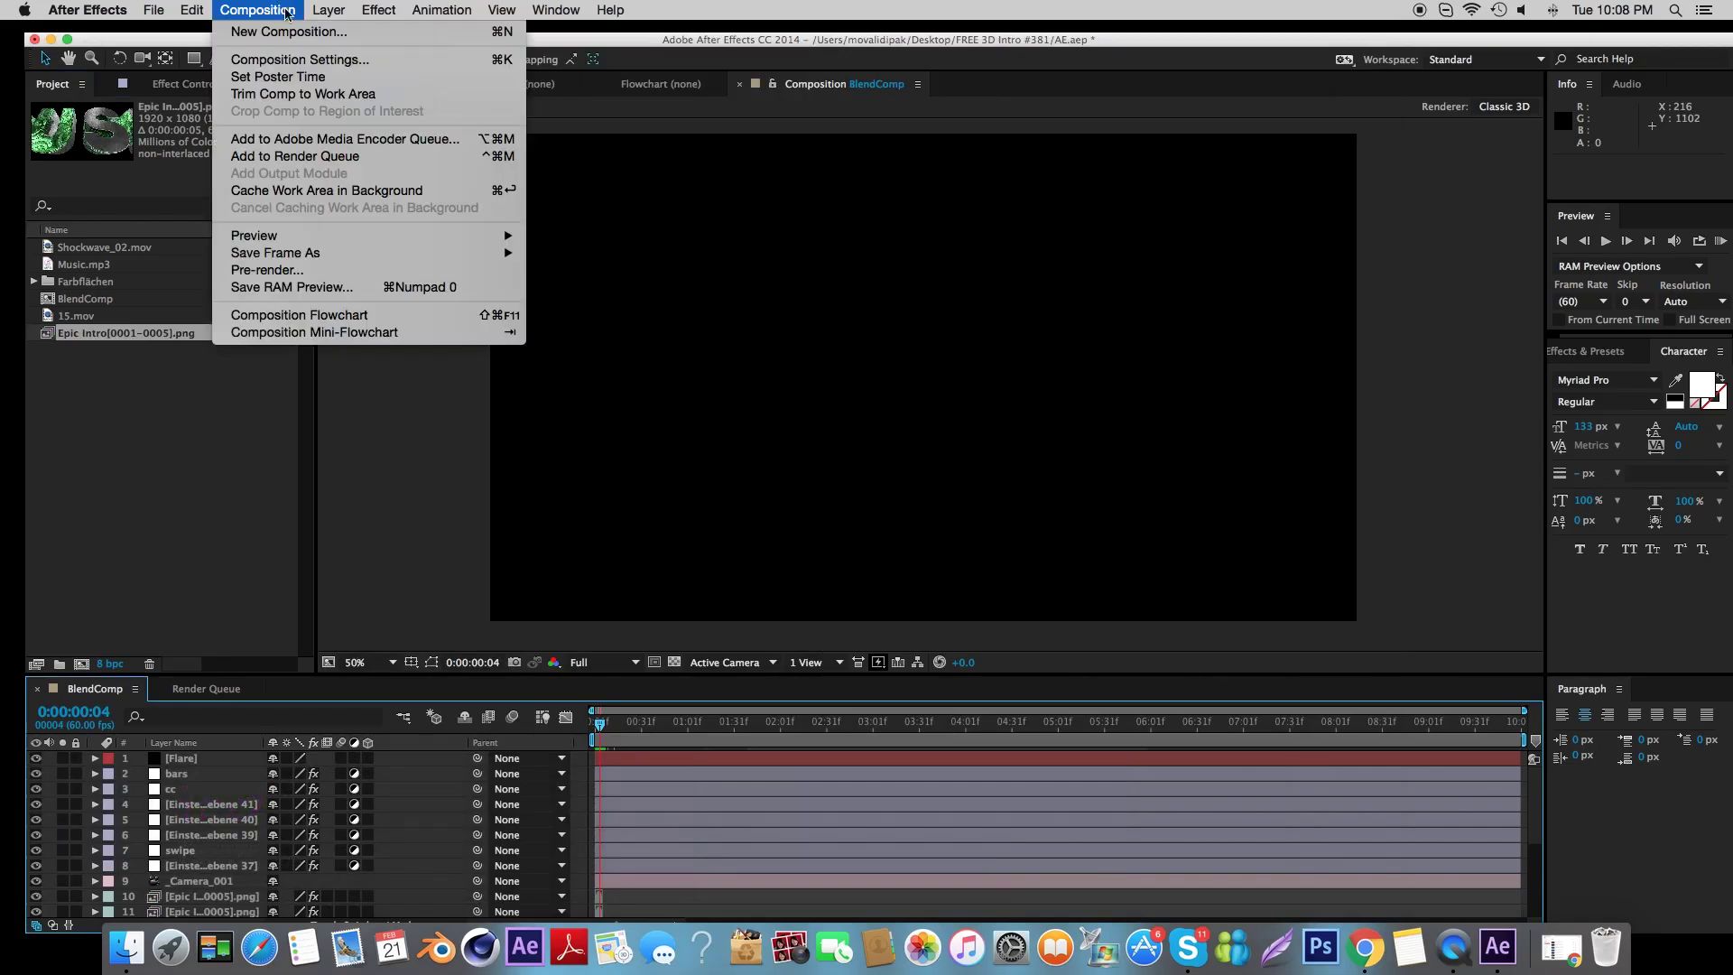
click(315, 158)
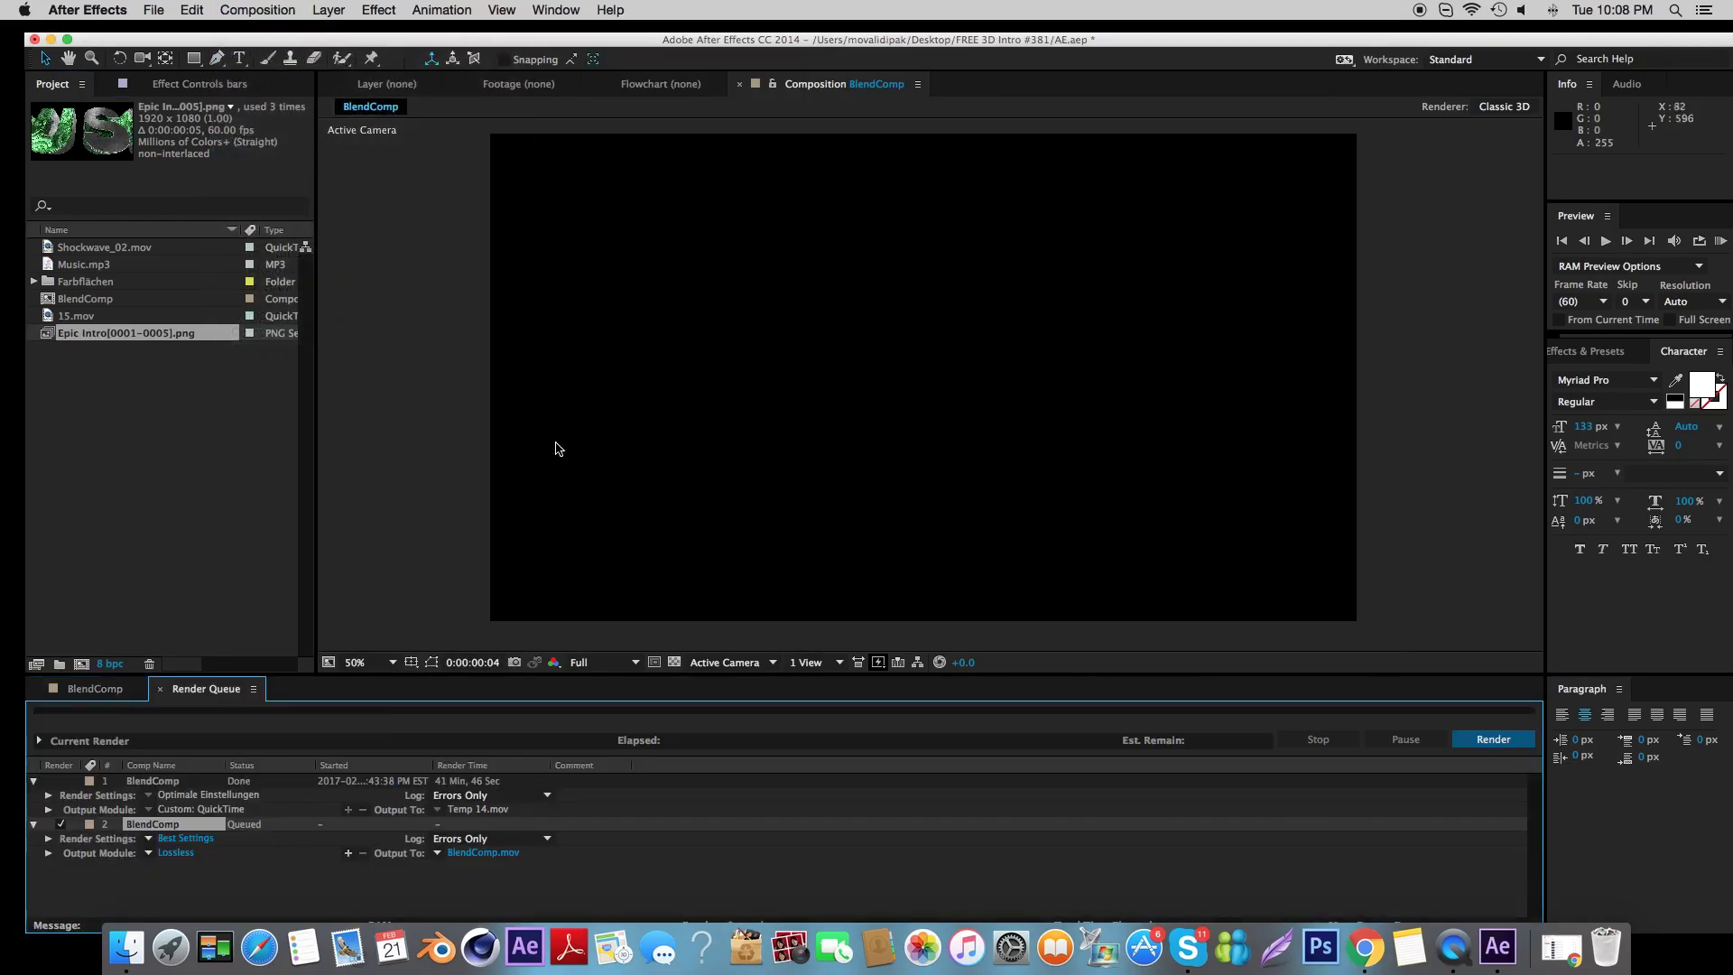
click(1485, 742)
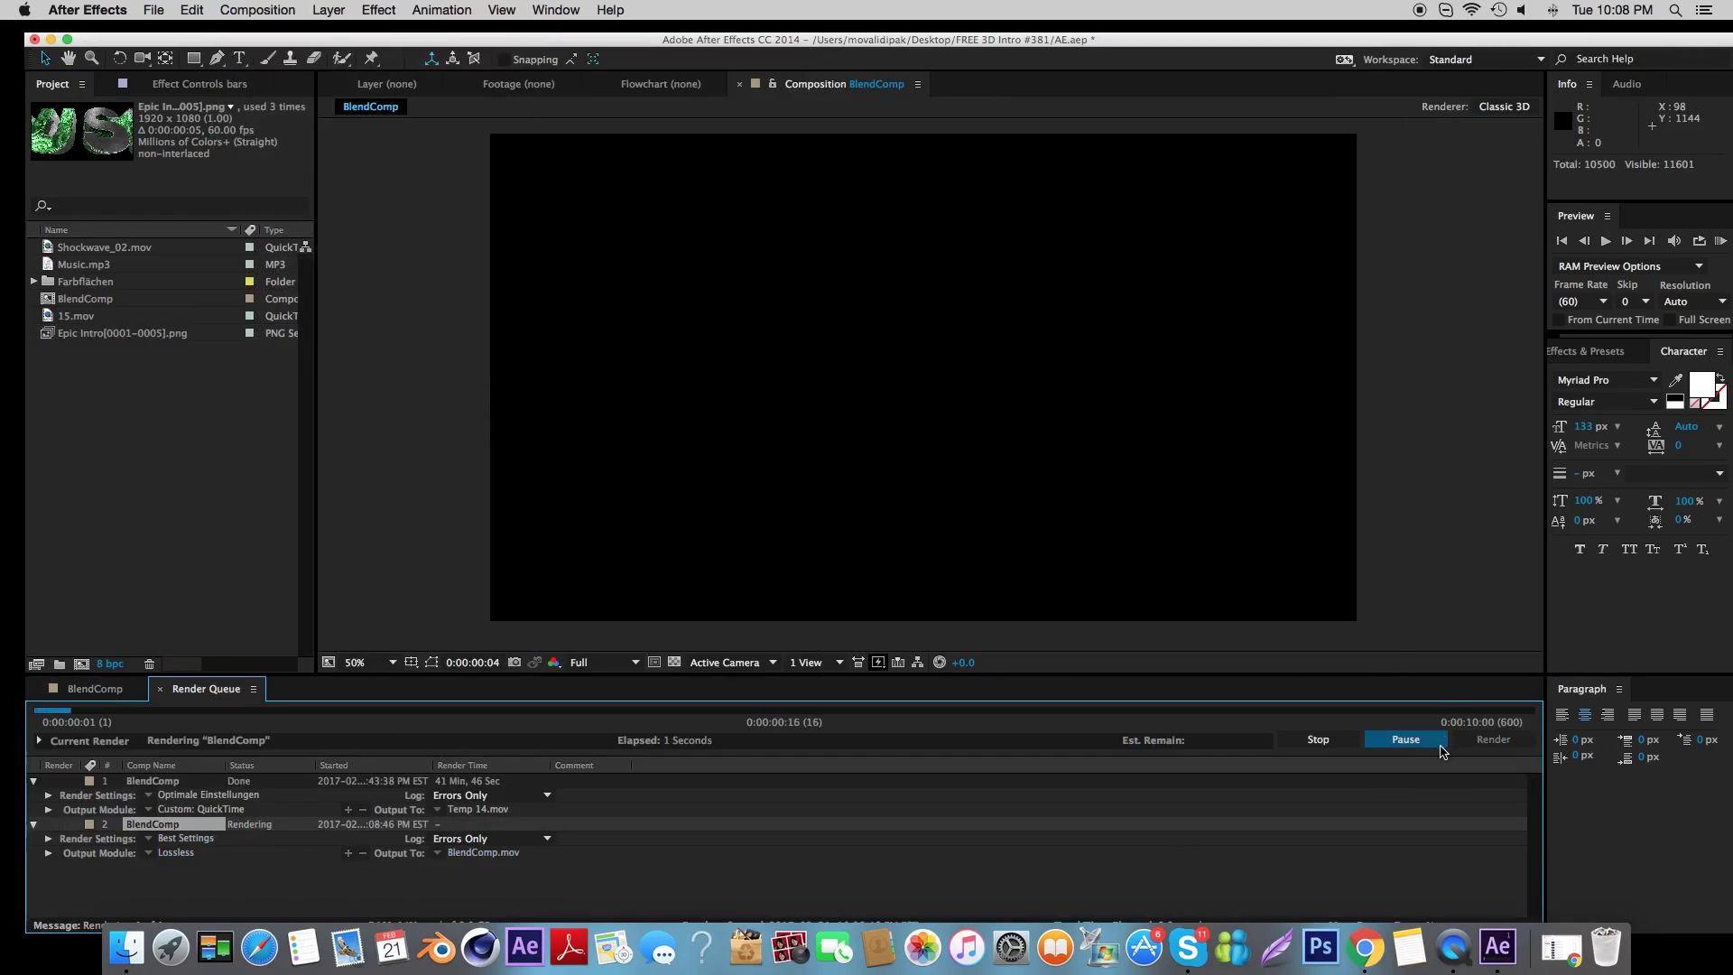
click(1320, 742)
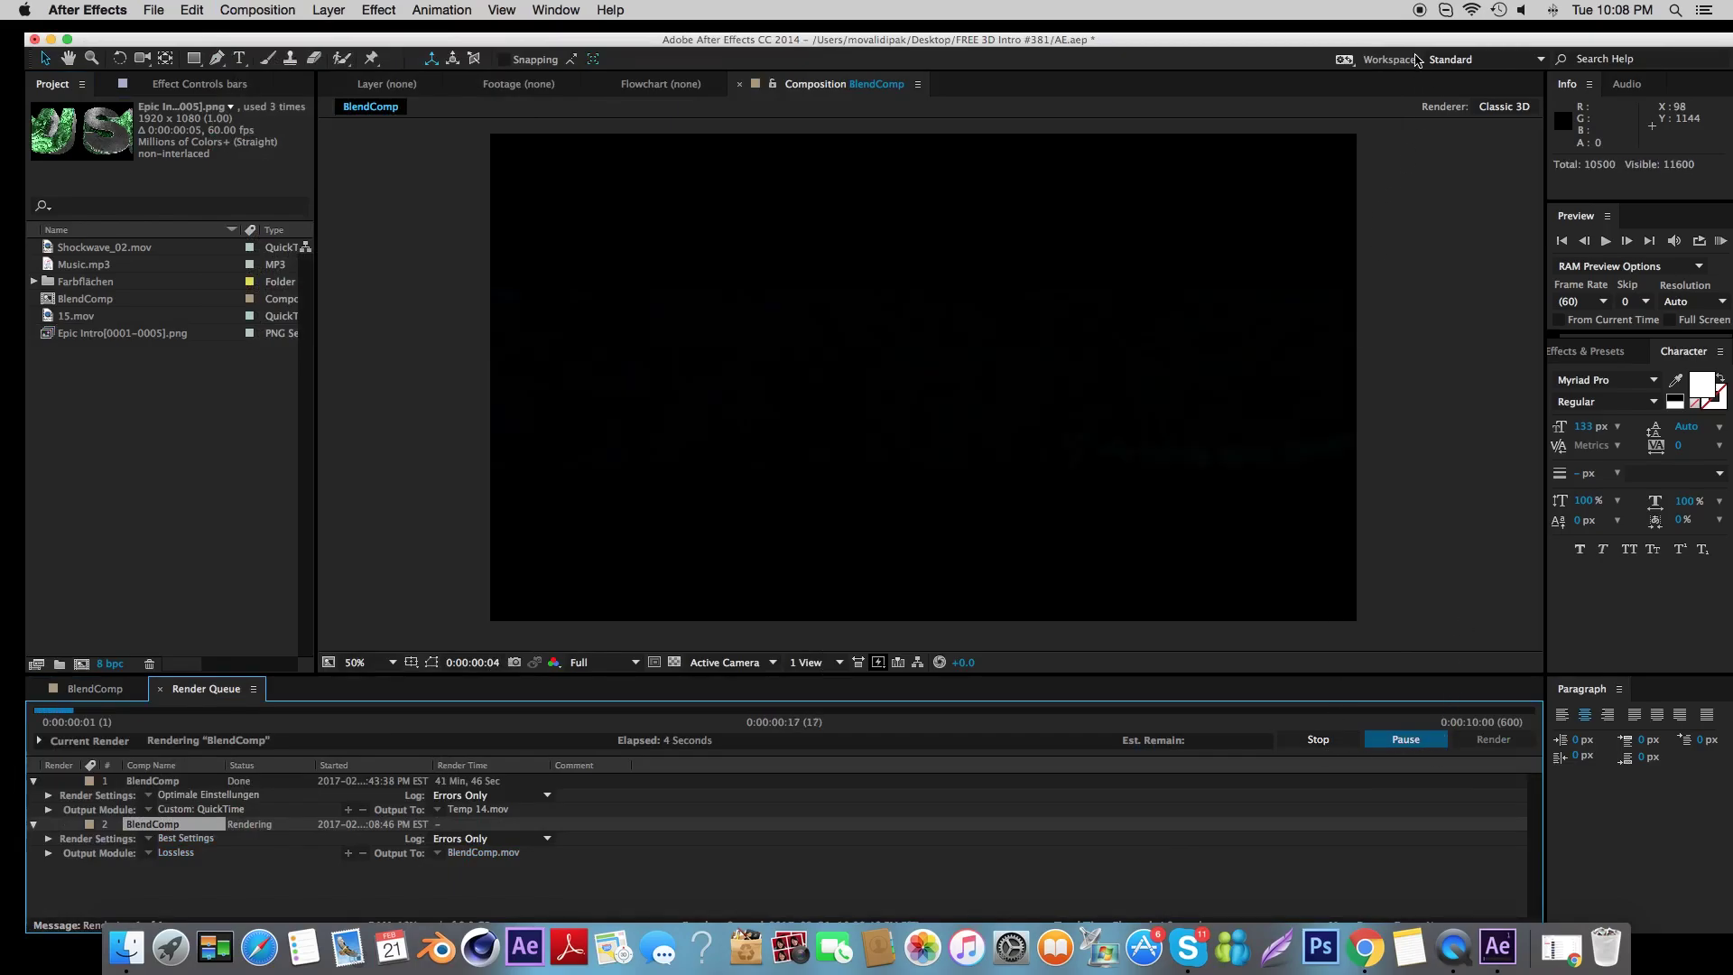